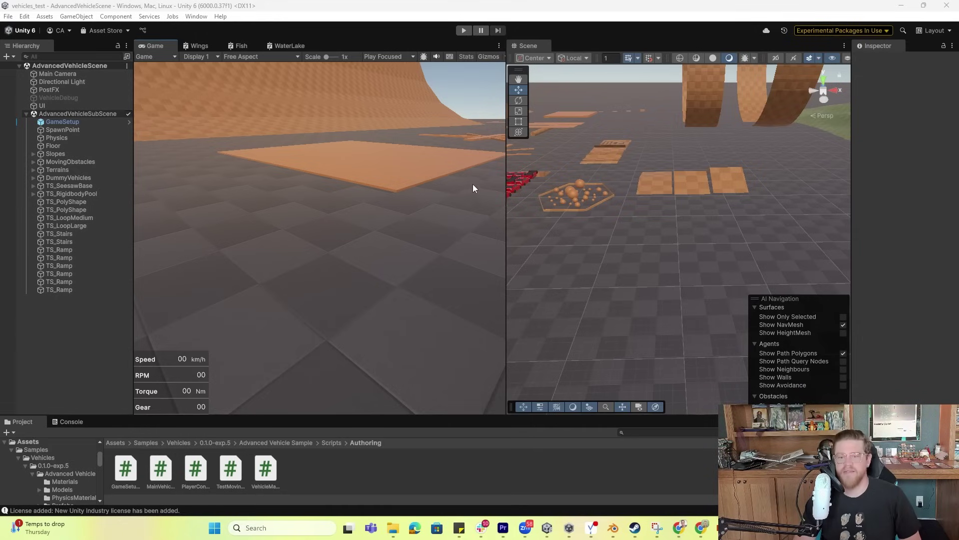
Widen the Scene view by narrowing the neighbouring Game view
mouse_move(506, 179)
left_mouse_down()
mouse_move(648, 178)
mouse_move(320, 177)
mouse_move(487, 183)
left_mouse_up()
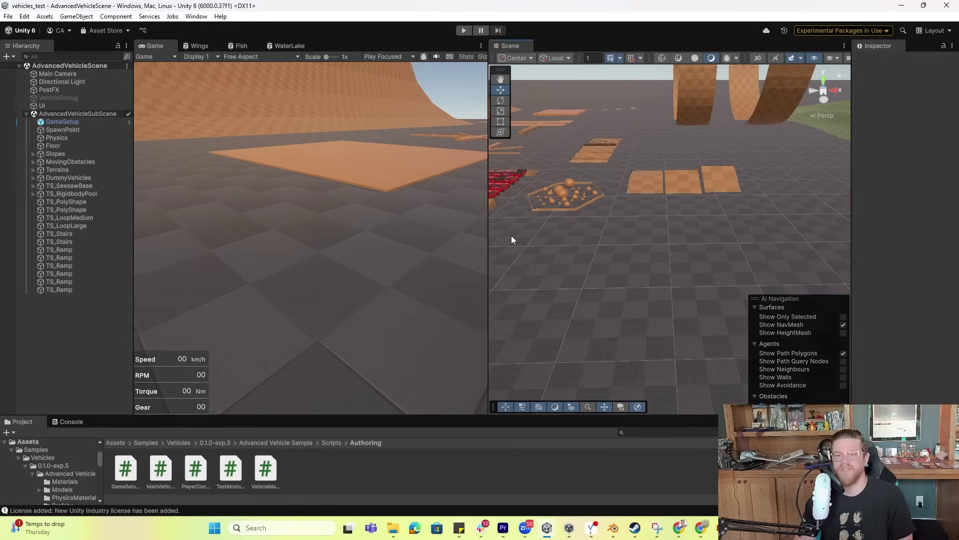
left_click_drag(489, 214, 473, 208)
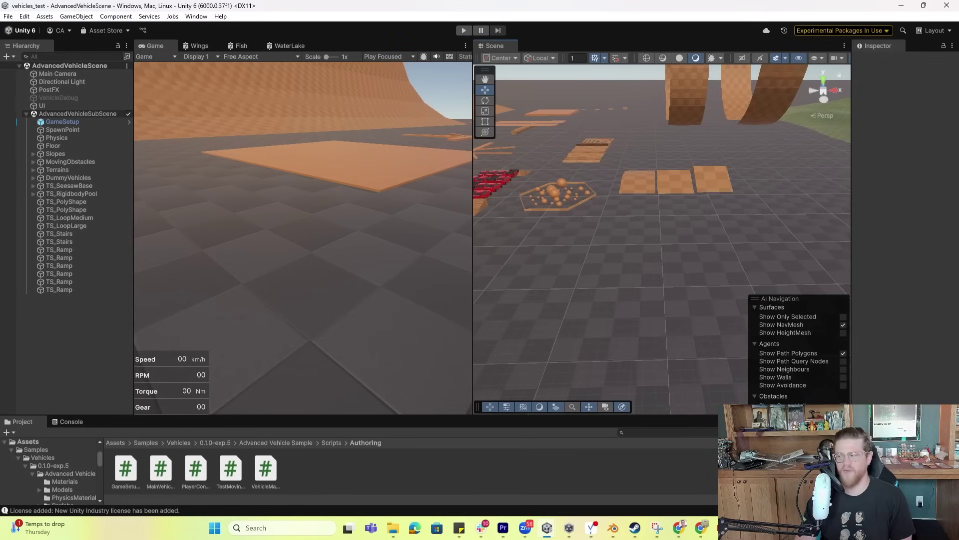
Switch to the browser and read the Vehicles package's Getting Started page on vehicle setup, wheels and making the vehicle controllable
key("alt+Tab")
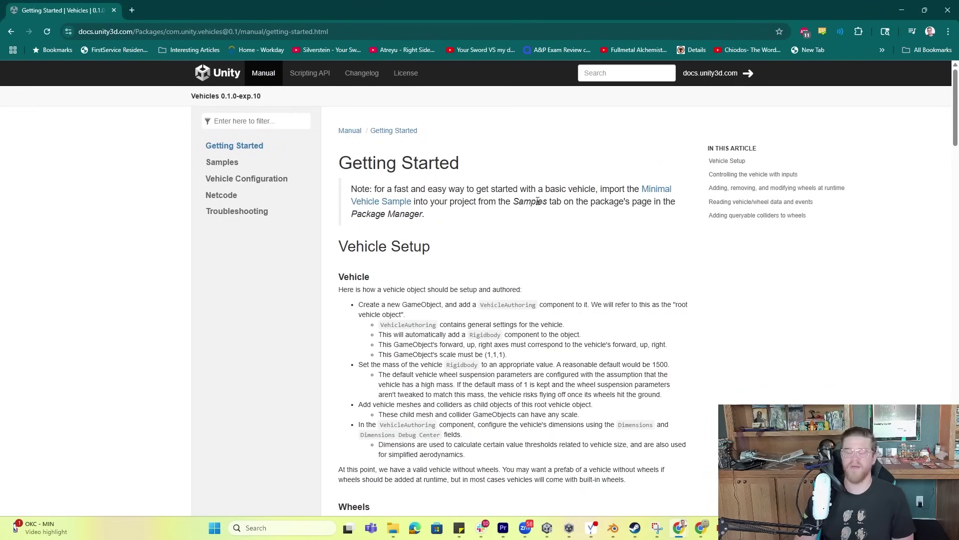
scroll(409, 195, "down", 1)
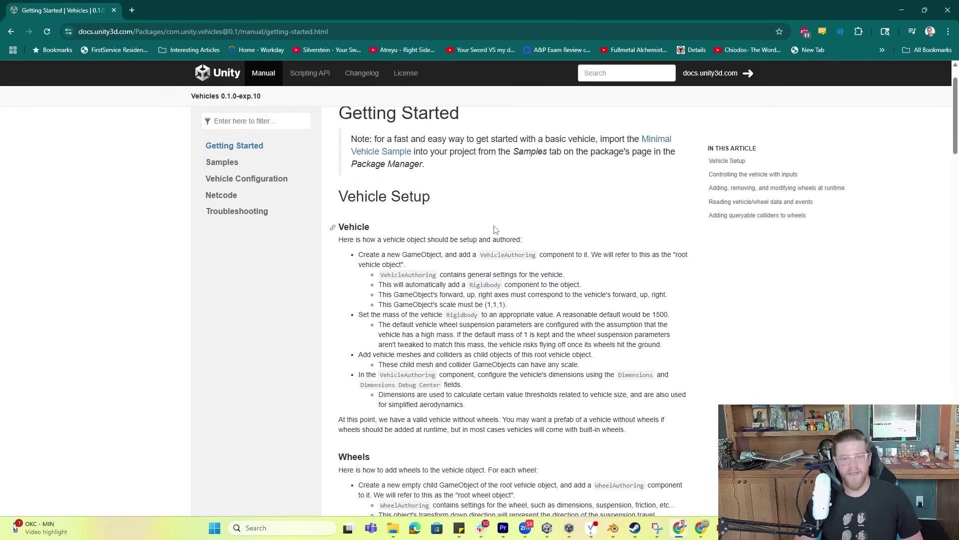
scroll(487, 225, "down", 1)
scroll(622, 243, "down", 1)
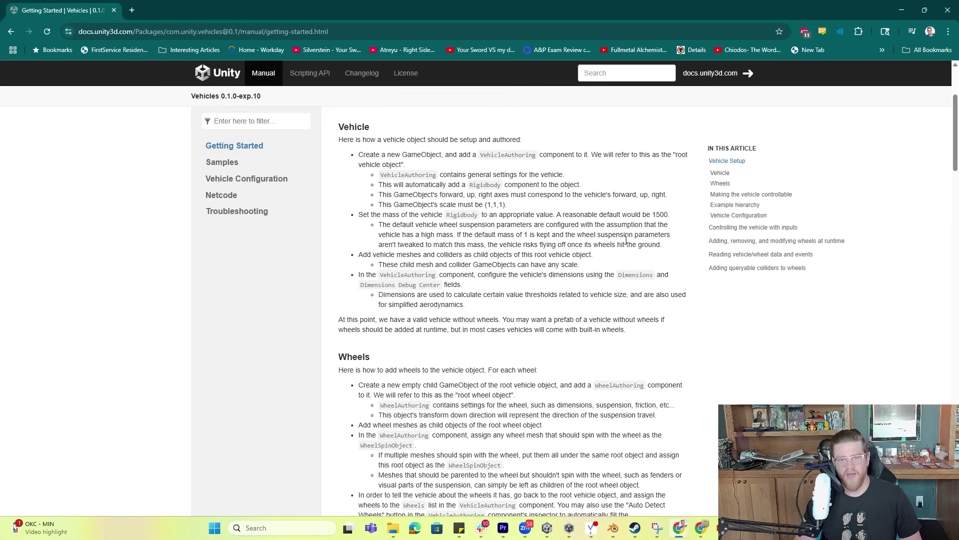
scroll(627, 245, "down", 3)
scroll(604, 240, "down", 6)
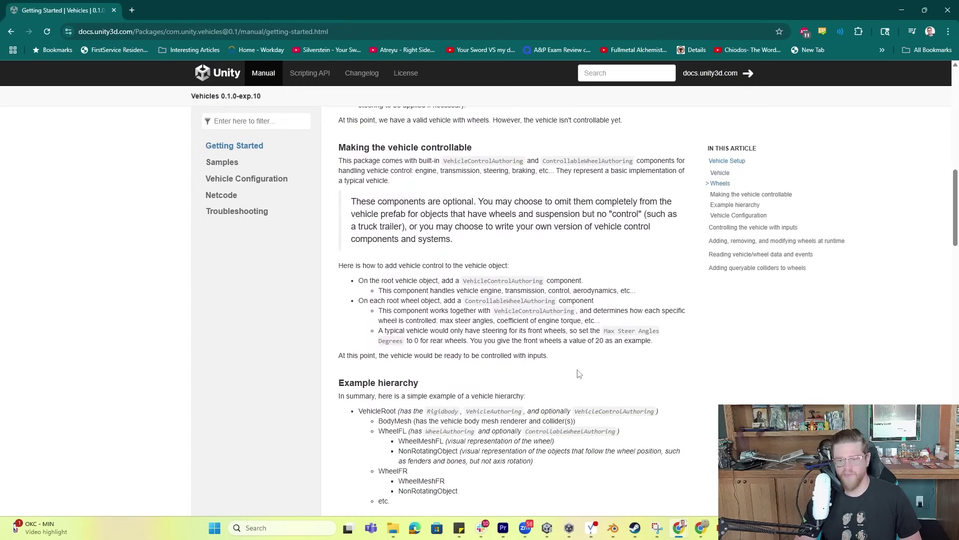
scroll(580, 373, "down", 2)
scroll(575, 342, "up", 6)
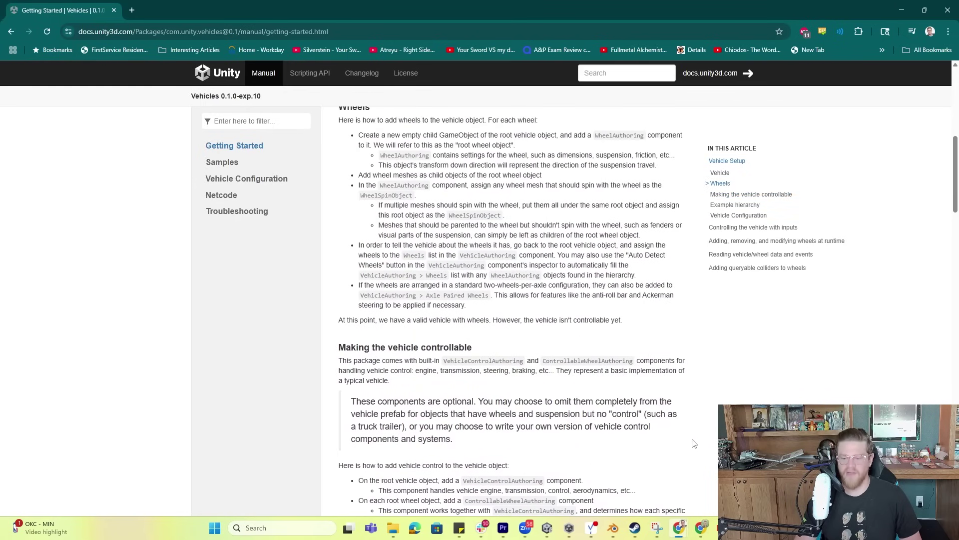
Switch back to the Unity Editor and start installing a package by name in the Package Manager
mouse_move(568, 531)
left_click(496, 475)
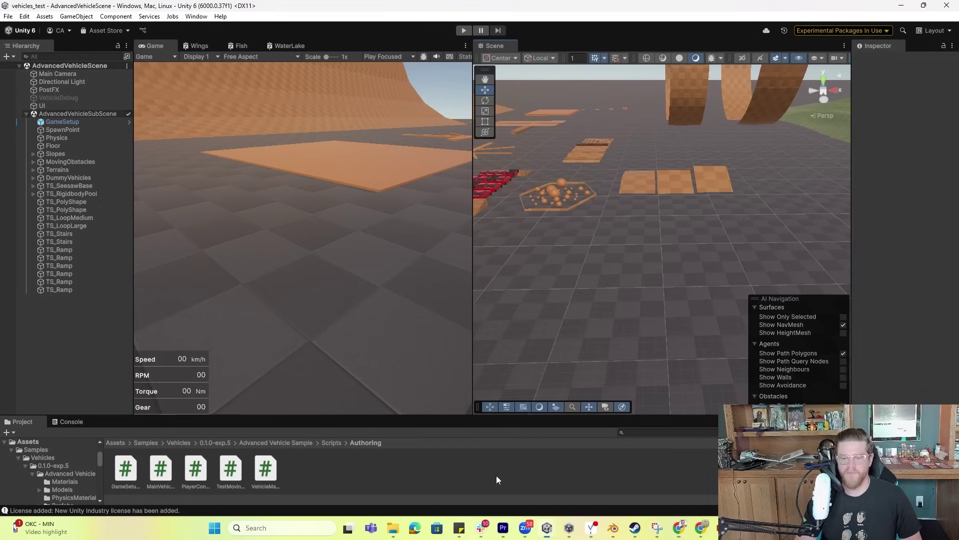
left_click(196, 17)
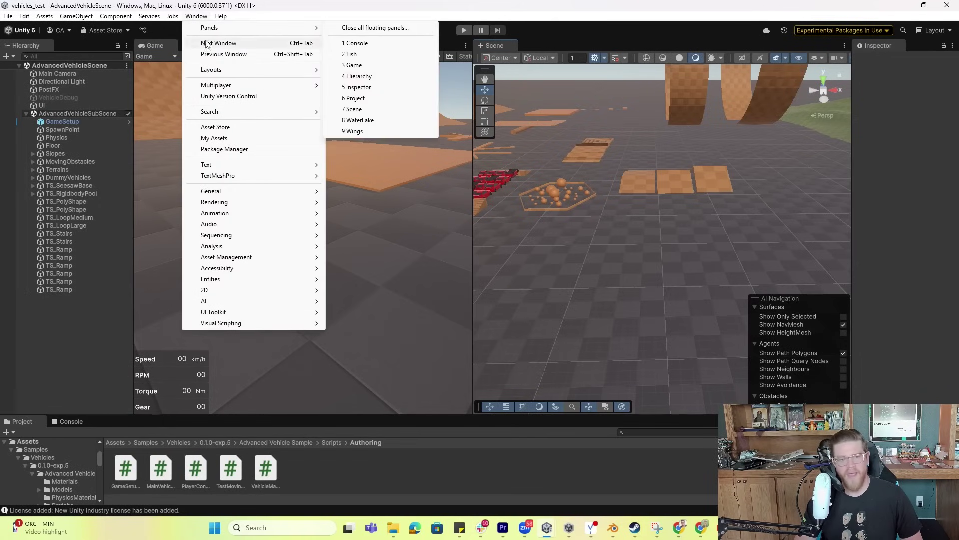
left_click(247, 150)
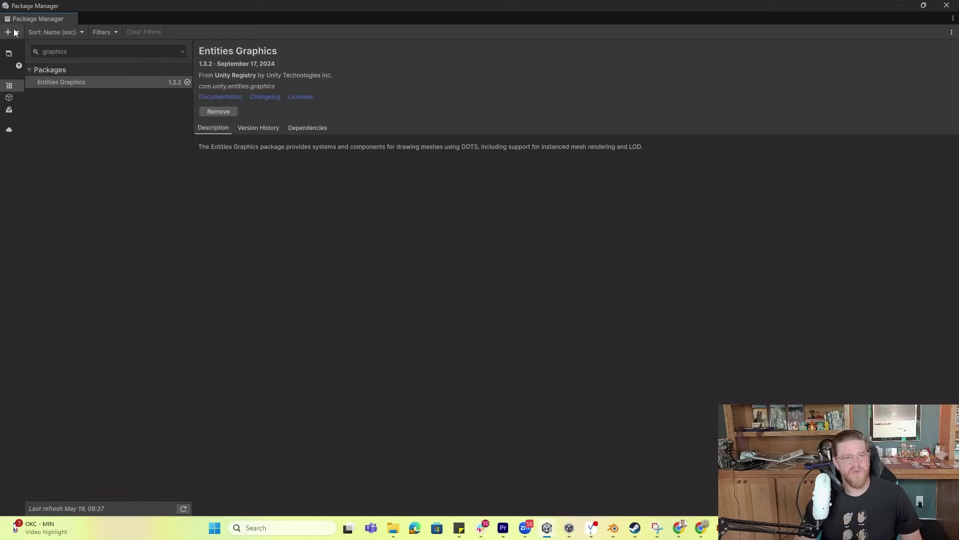
left_click(17, 32)
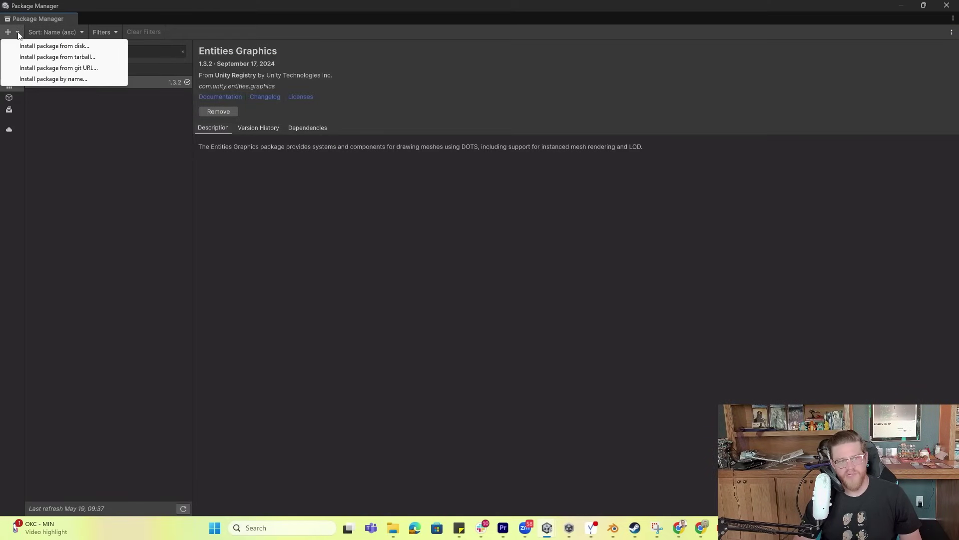
left_click(60, 80)
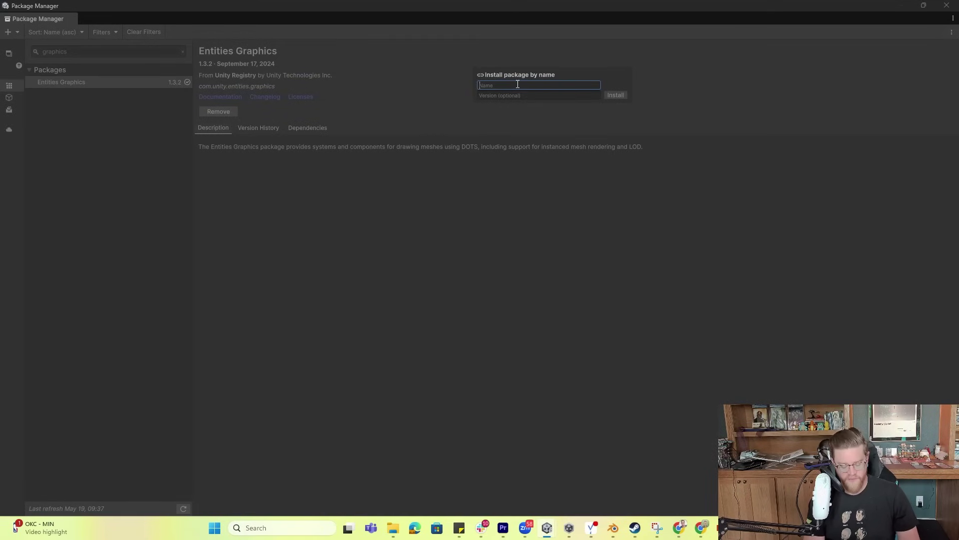
Enter com.unity.vehicles as the name of the package to install
type("com.unity.")
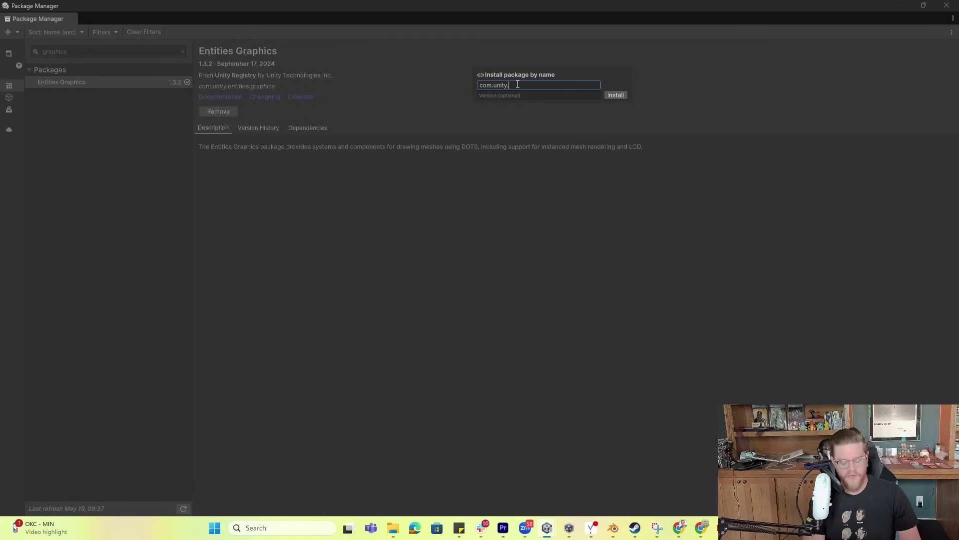
type("c")
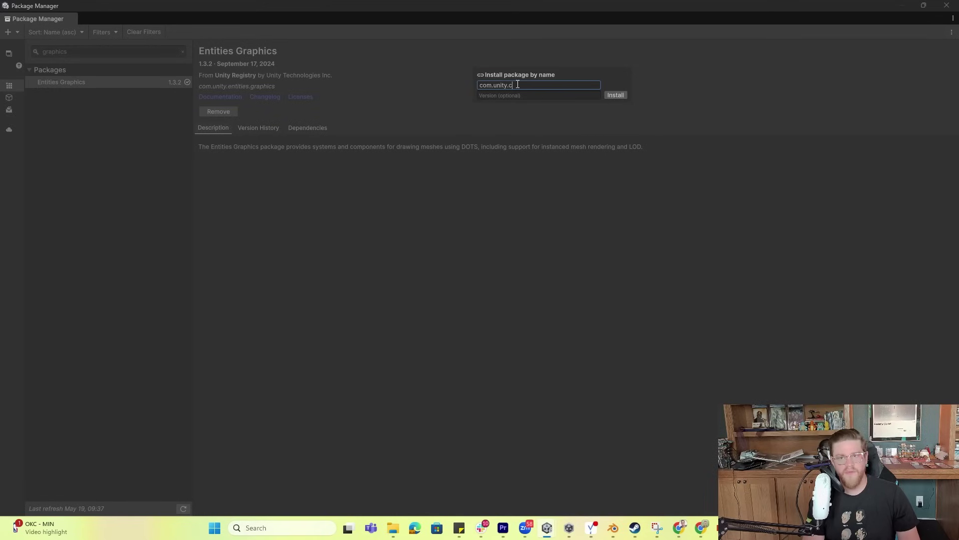
key("BackSpace")
type("vec")
type("icles")
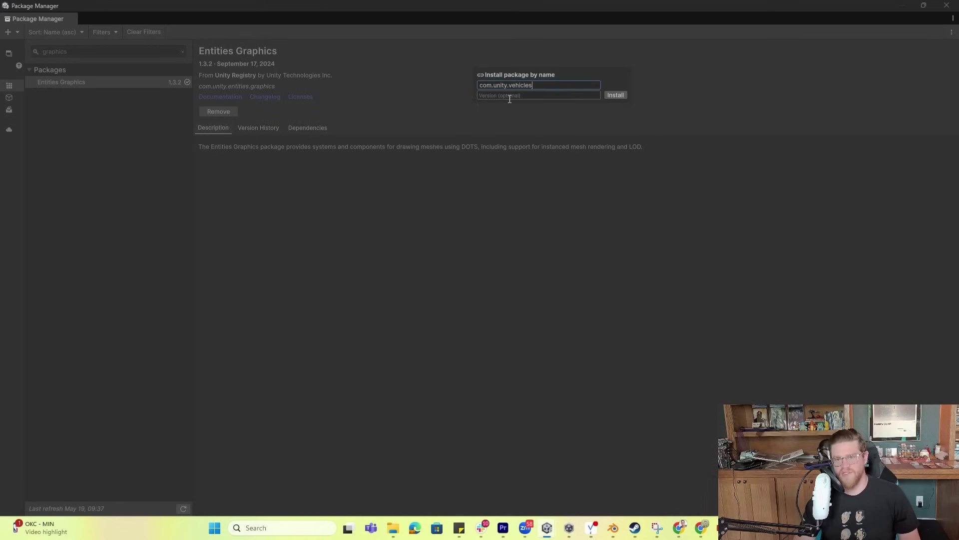
Replace the package name with com.unity.entities.graphics
left_click_drag(535, 85, 449, 83)
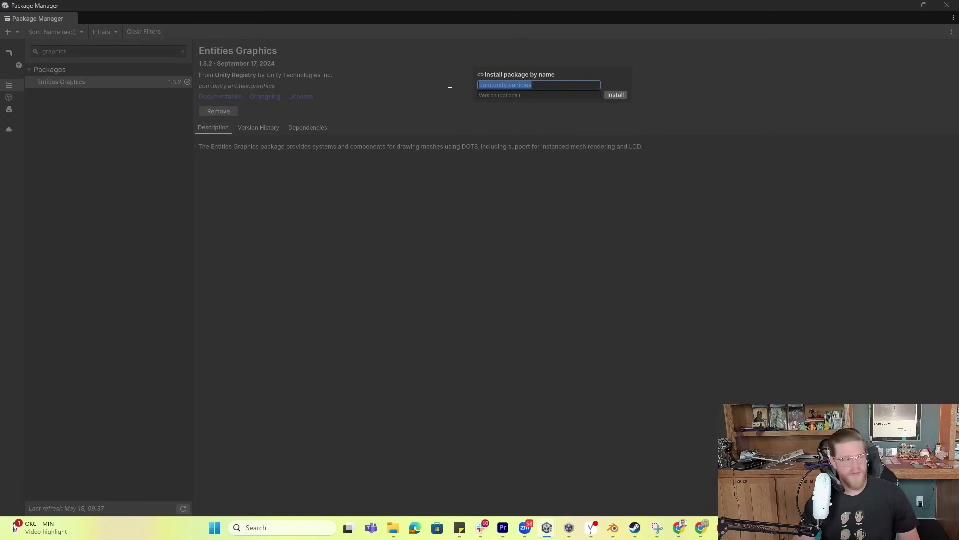
type("com.unity")
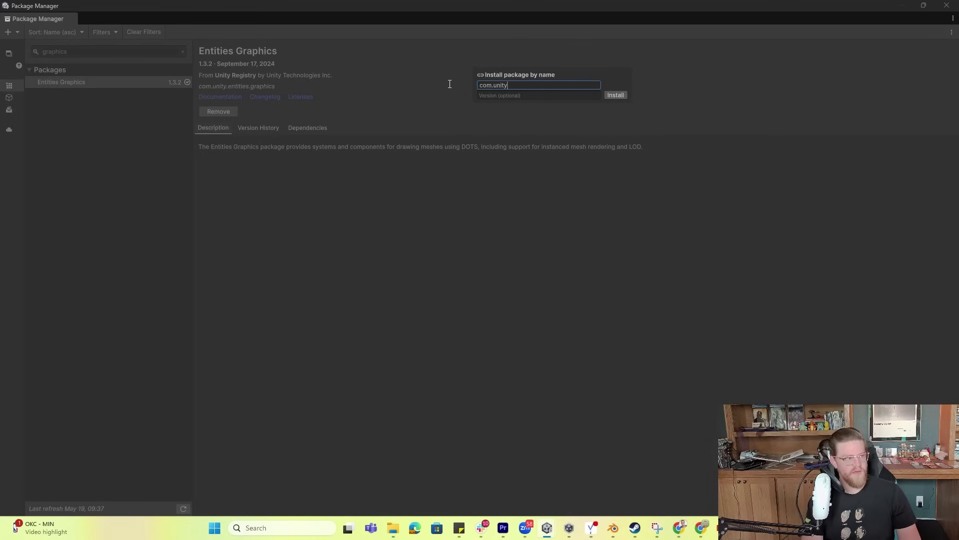
type(".entities.")
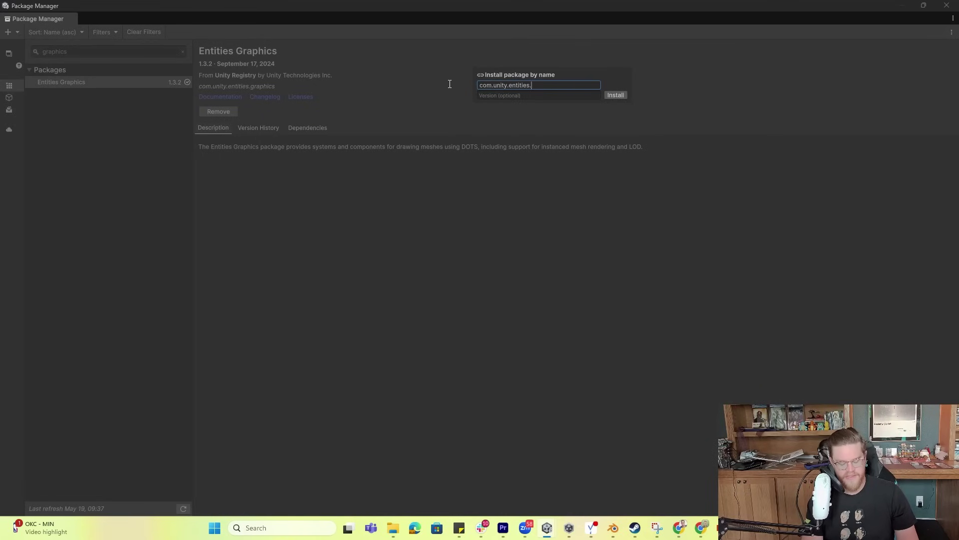
type("graphics")
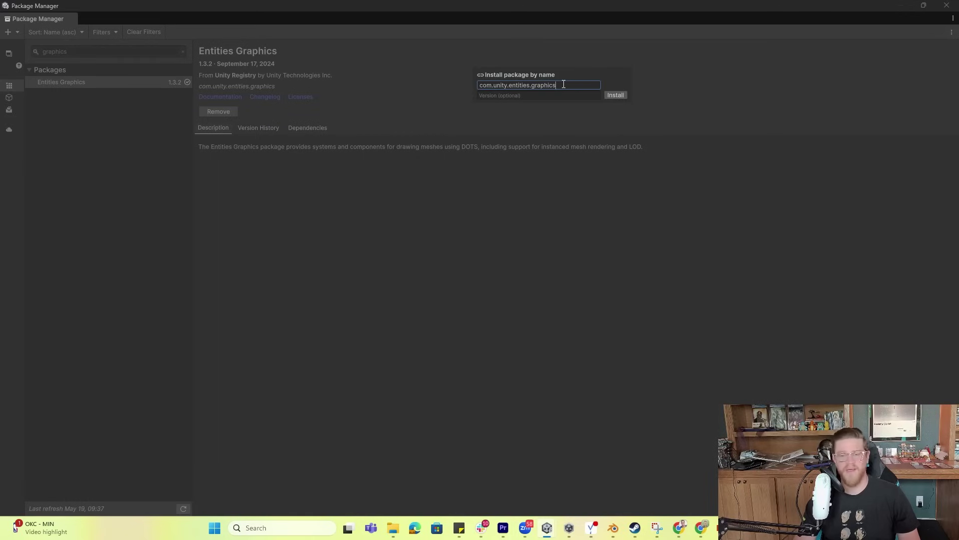
Replace the package name with com.unity.inputsystem, install that package and close the Package Manager
left_click_drag(565, 85, 439, 70)
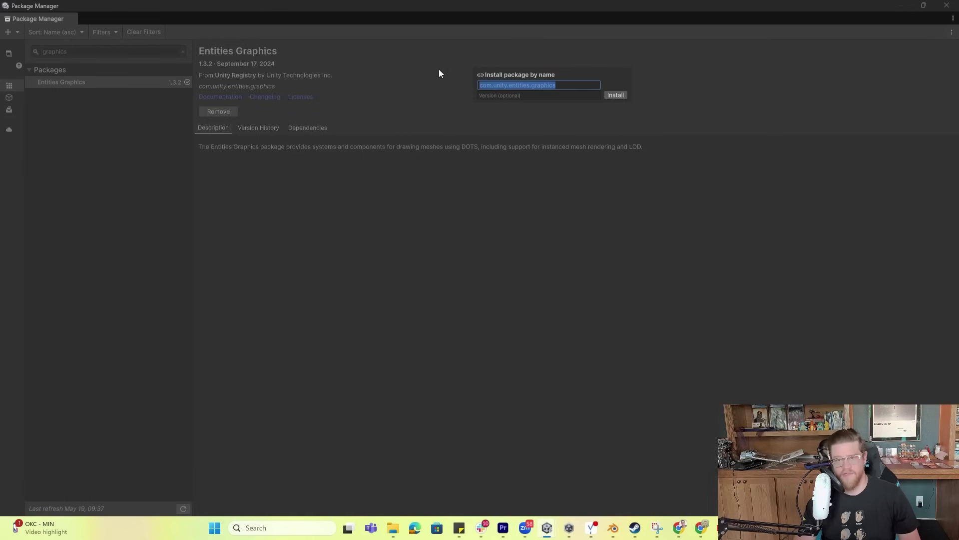
key("BackSpace")
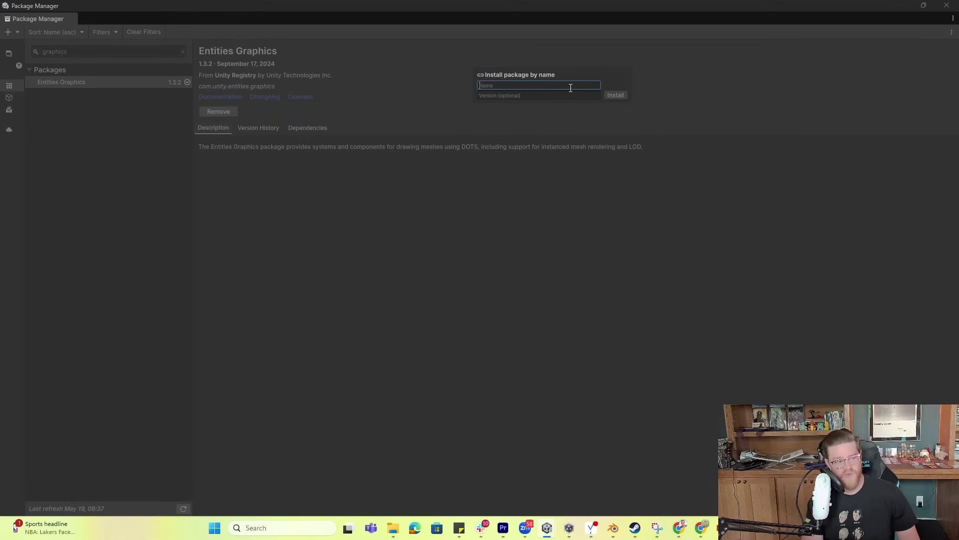
type("com.unity.i")
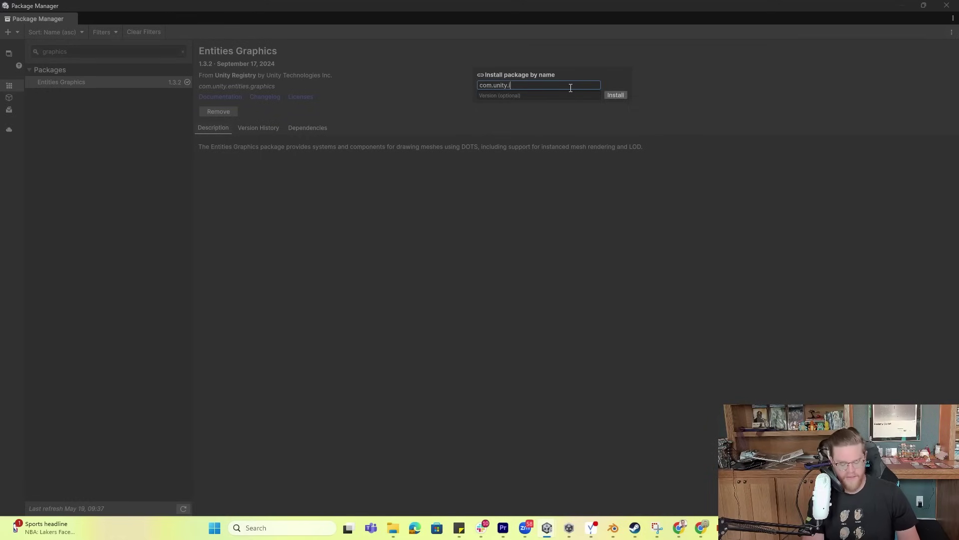
type("nputsystem")
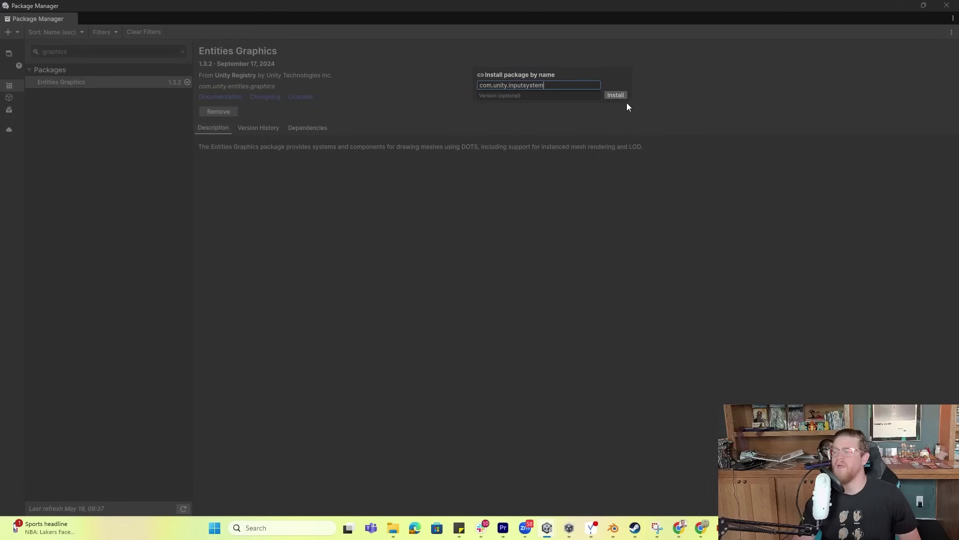
left_click(616, 96)
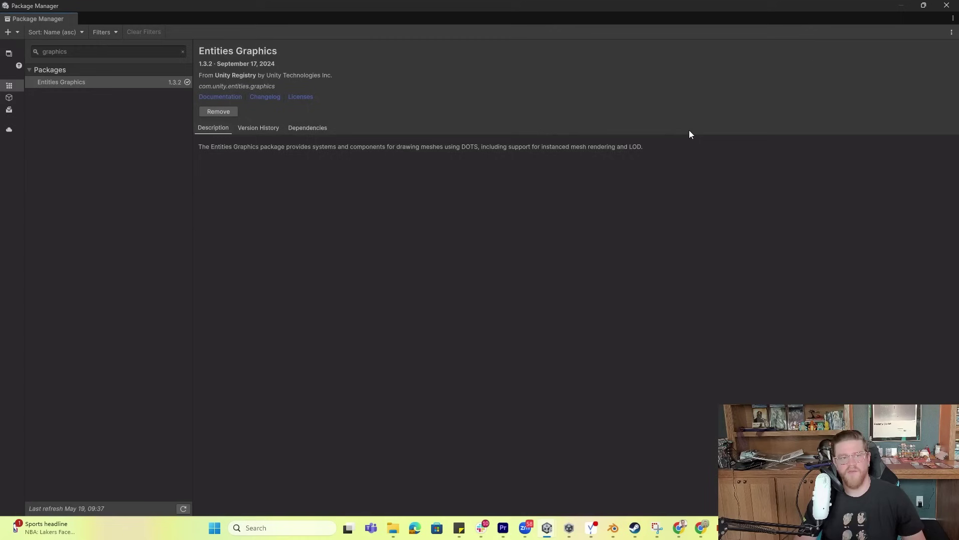
left_click(946, 5)
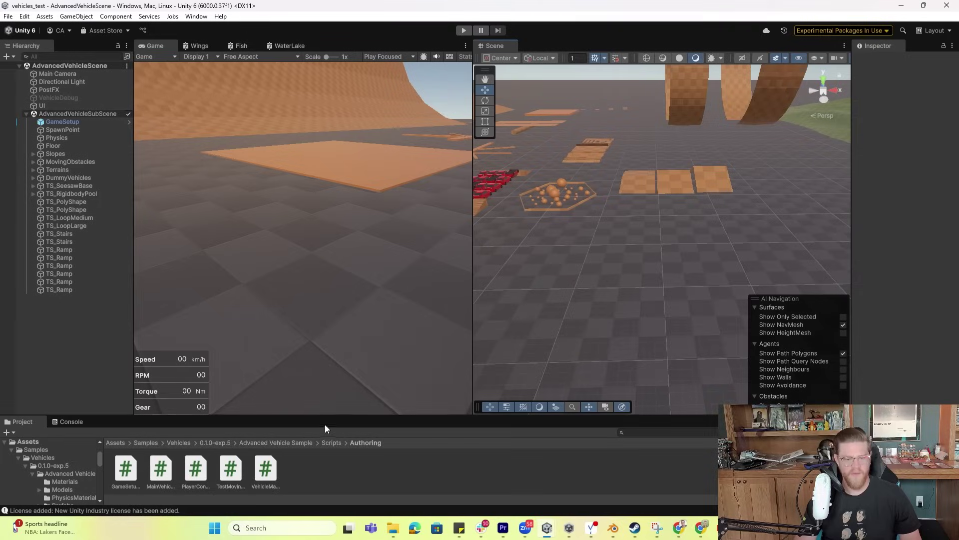
Enlarge the Project panel's height to show more of the asset folders
left_click_drag(342, 415, 342, 314)
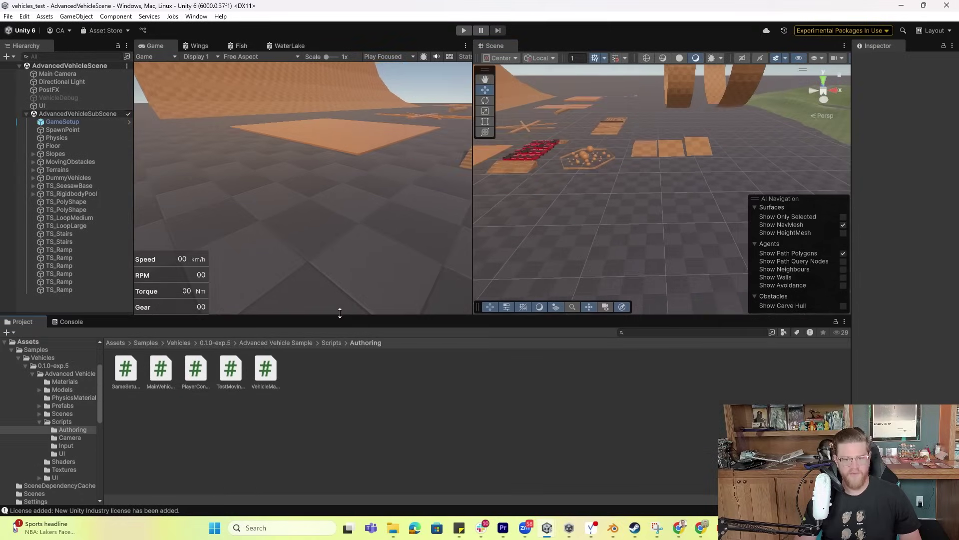
Review the samples offered by the installed Vehicles package in the Package Manager, and close it
left_click(196, 16)
left_click(225, 148)
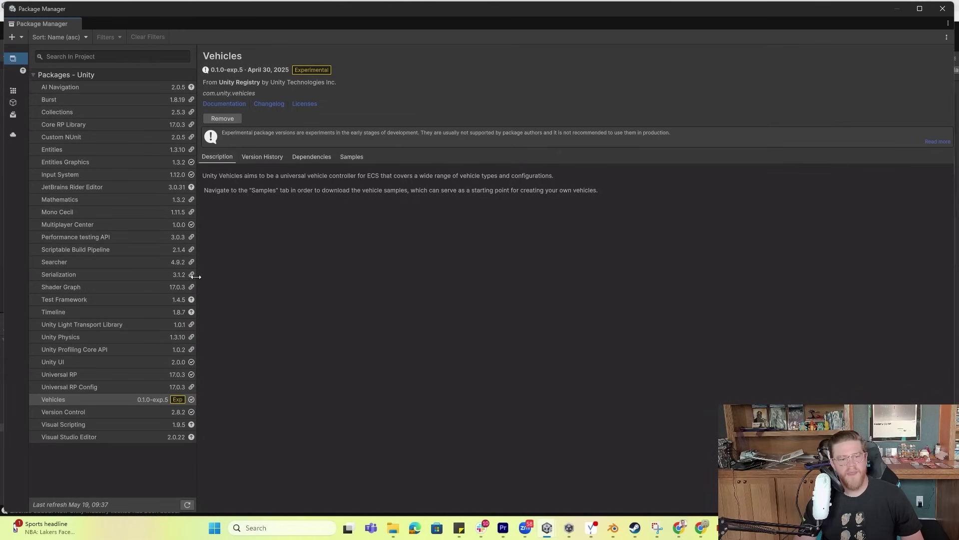
left_click(114, 399)
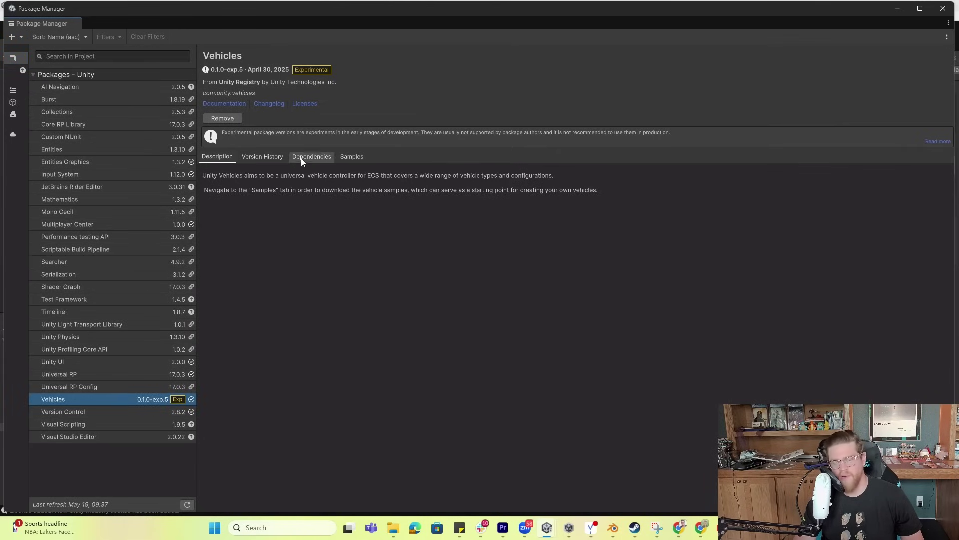
left_click(351, 158)
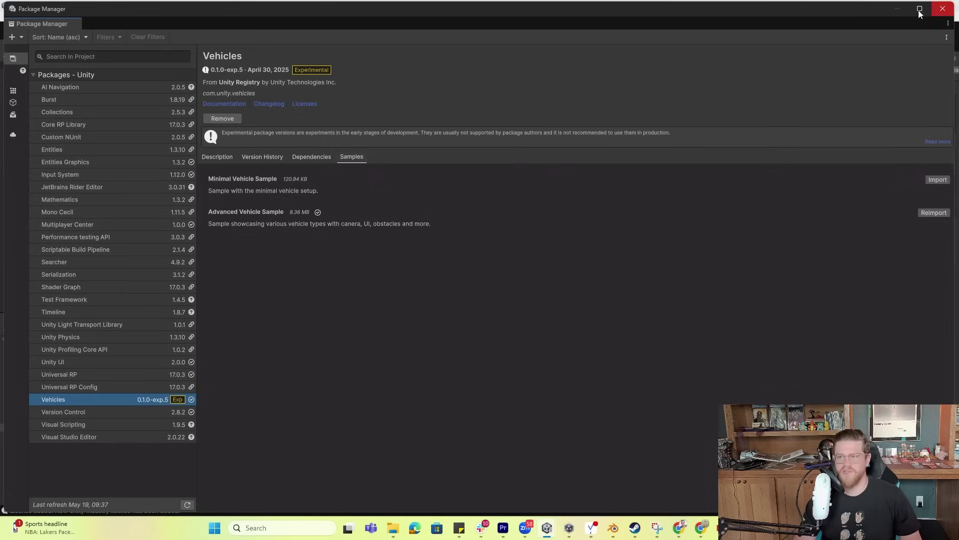
left_click(942, 9)
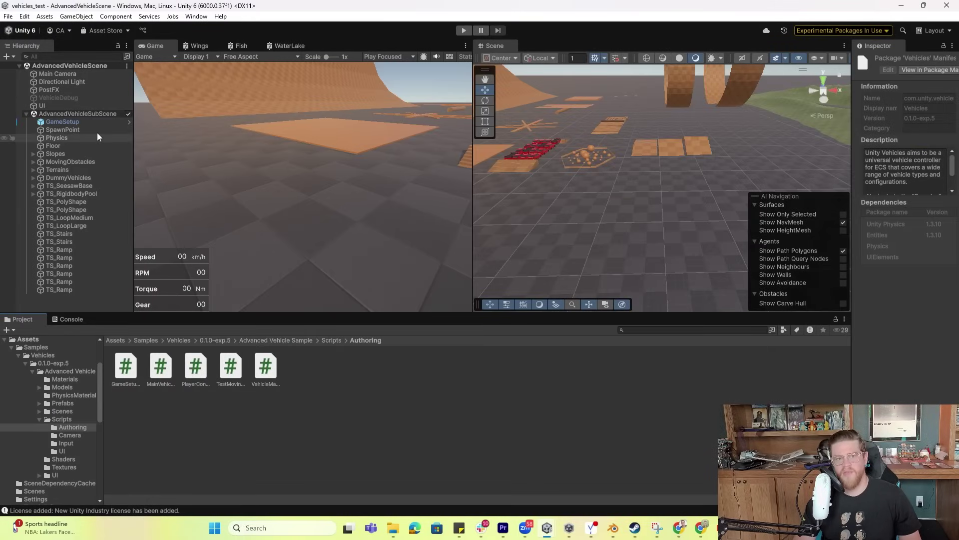
Close the AdvancedVehicleSubScene subscene for editing in the scene hierarchy
left_click(128, 114)
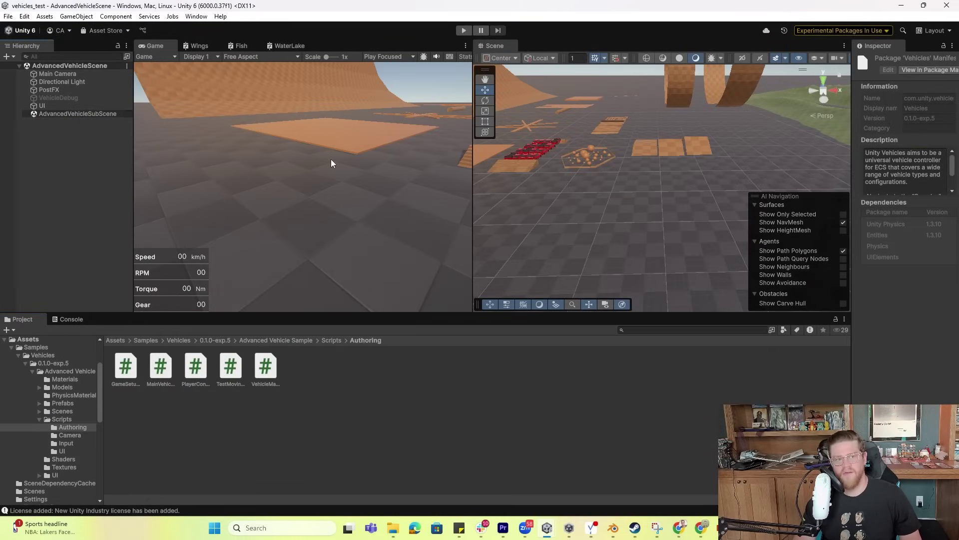
left_click(208, 133)
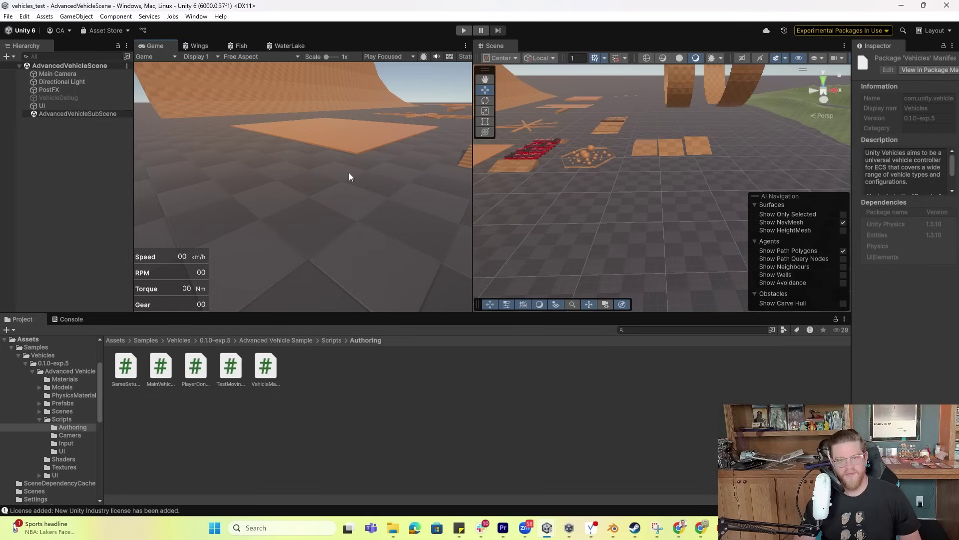
Examine the ramps, loops and obstacles of the advanced vehicle sample course in the Scene view
mouse_move(547, 163)
right_mouse_down()
mouse_move(667, 169)
mouse_move(670, 191)
mouse_move(541, 181)
right_mouse_up()
scroll(600, 176, "down", 3)
right_click_drag(621, 174, 646, 165, "alt")
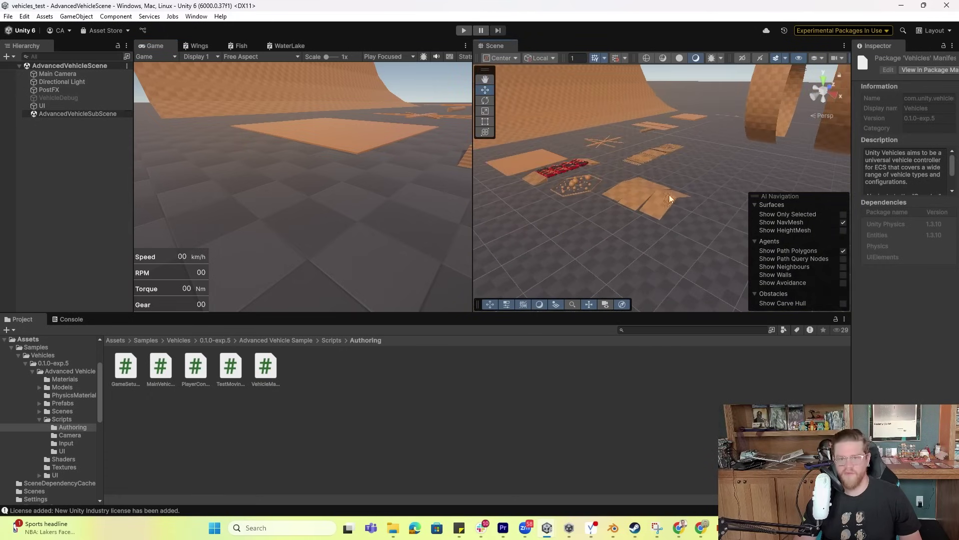
scroll(710, 210, "up", 3)
left_click_drag(637, 207, 673, 186, "alt")
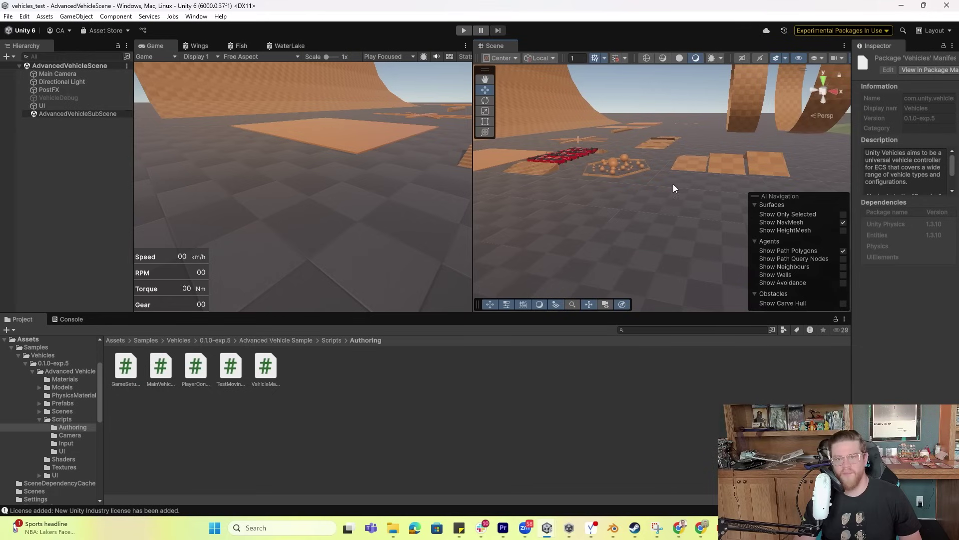
middle_click_drag(607, 172, 644, 168)
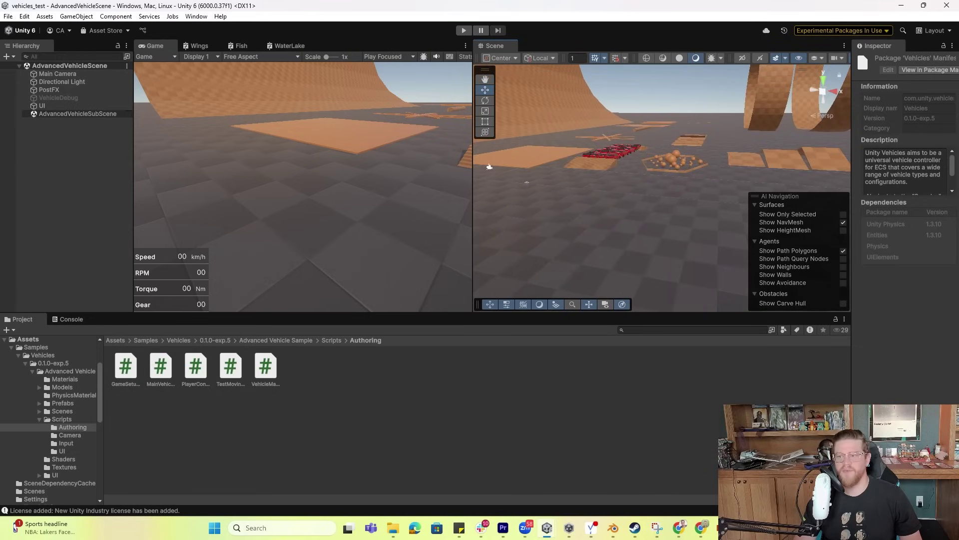
Frame the ramp and row of red cars in the Scene view and start Play mode for the advanced vehicle scene
right_click_drag(563, 159, 694, 235, "alt")
middle_click_drag(560, 160, 631, 201)
left_click(467, 31)
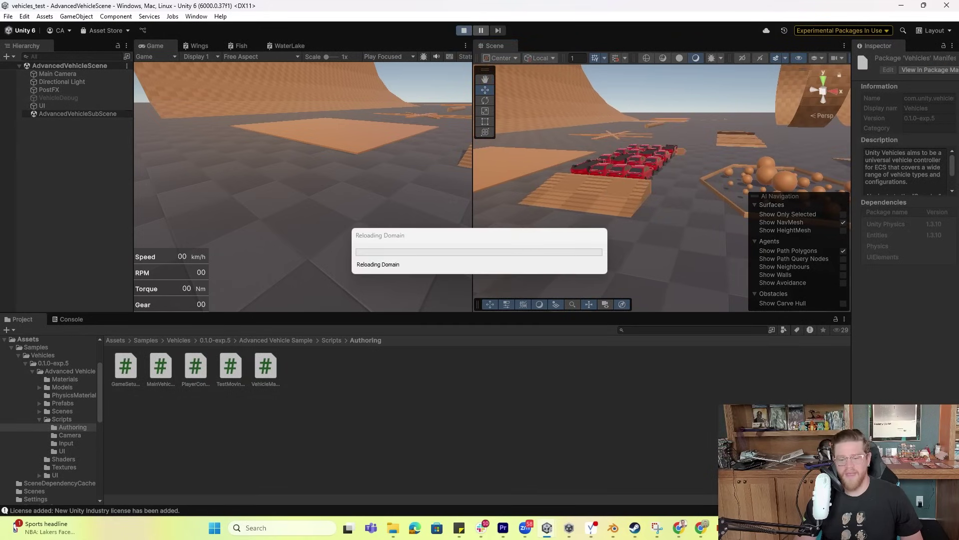
Switch to the Vehicles documentation in the browser and read the Samples page, including the vehicle prefabs, game prefabs and default controls
key("alt+Tab")
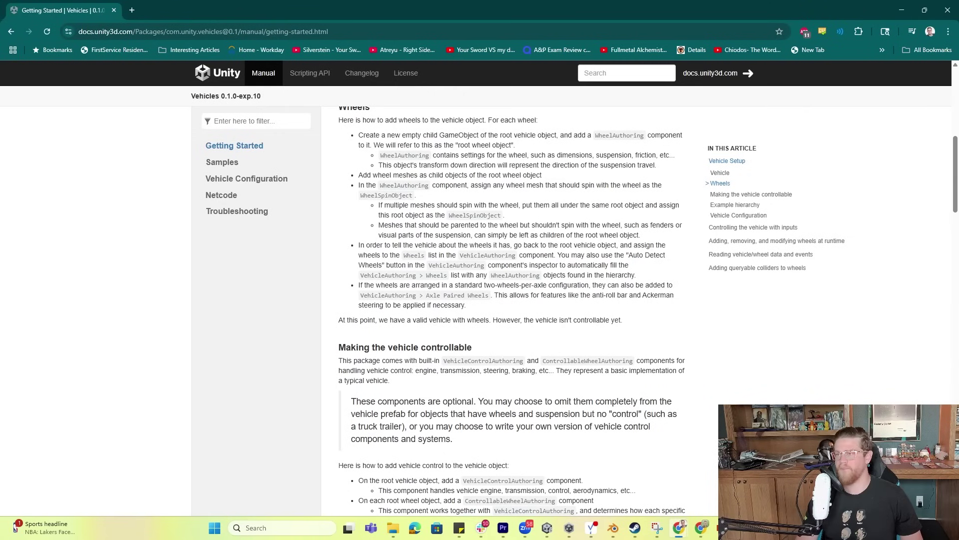
scroll(367, 346, "up", 5)
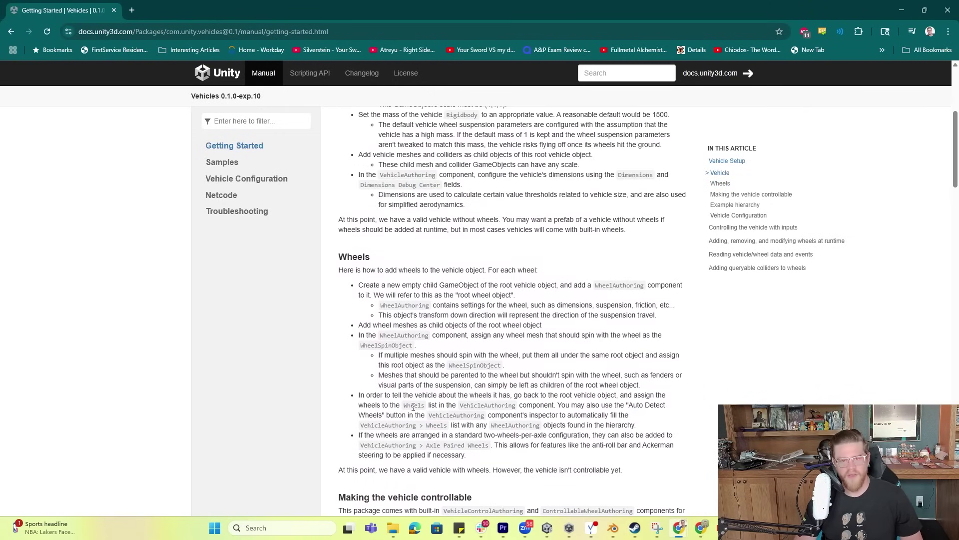
left_click(212, 161)
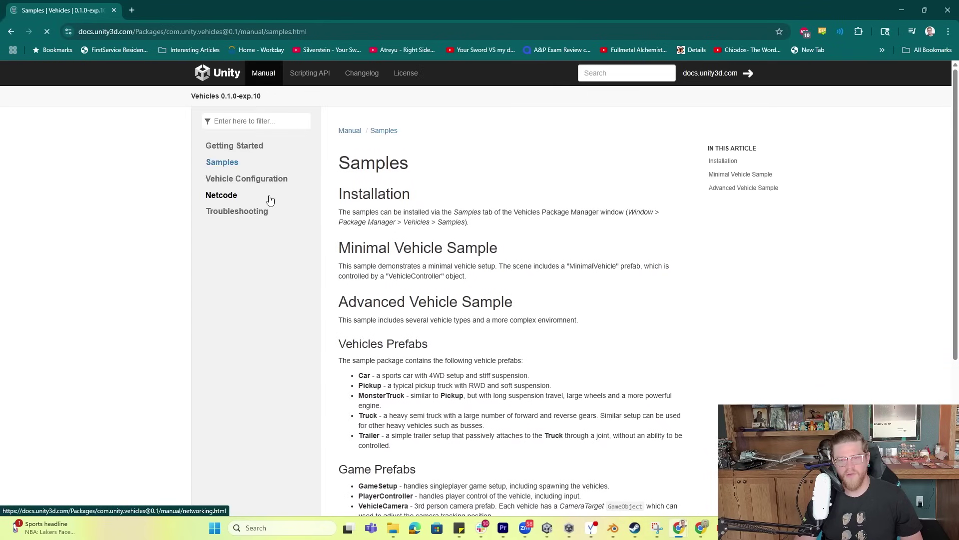
scroll(329, 301, "down", 2)
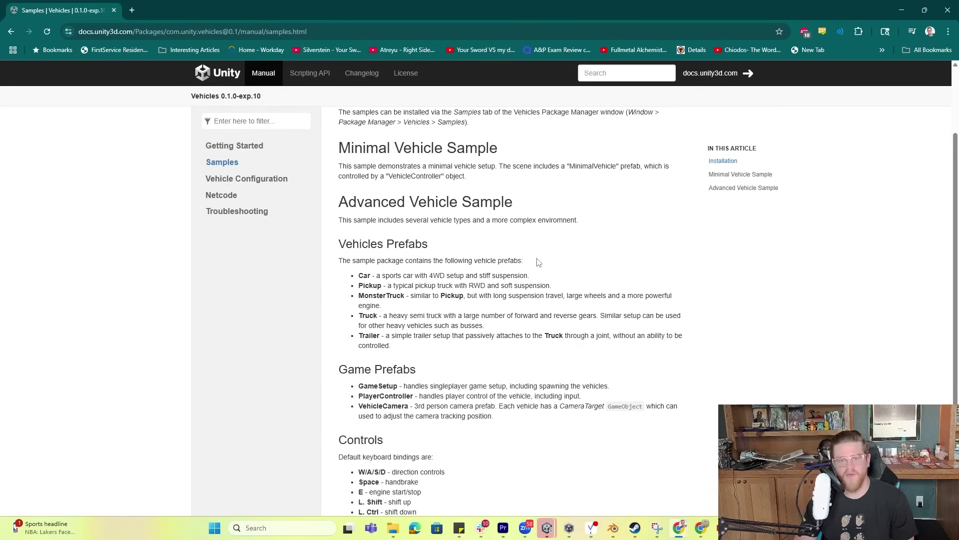
scroll(539, 262, "down", 2)
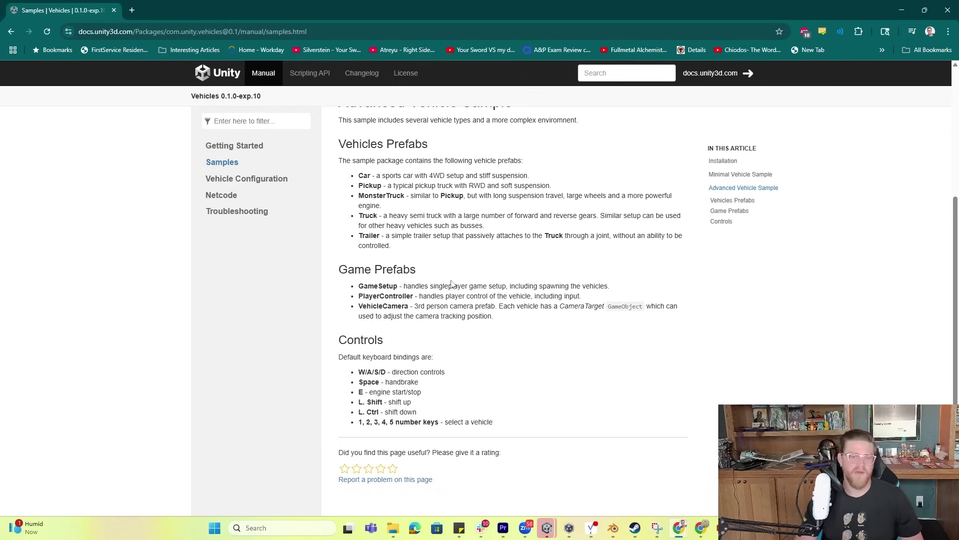
scroll(451, 284, "down", 1)
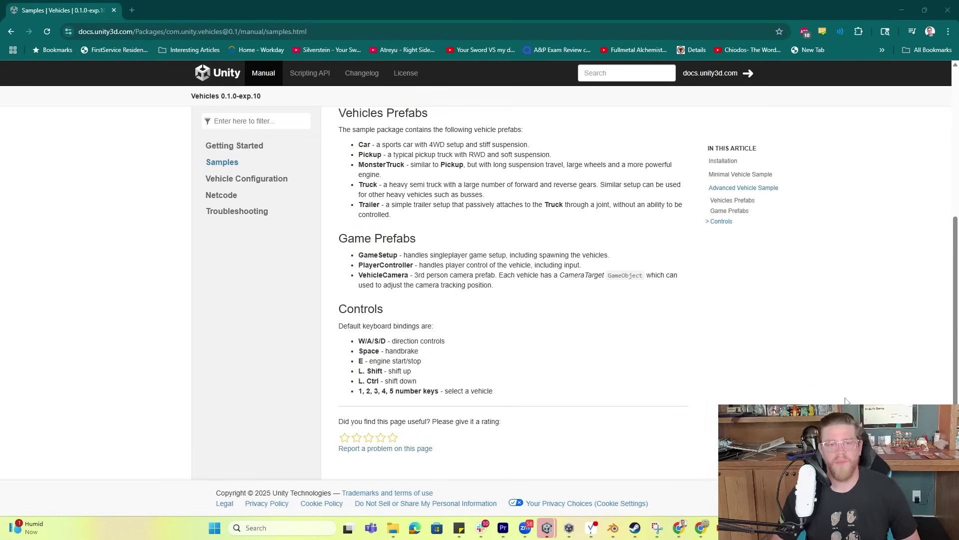
Read the Vehicle Configuration page of the manual, covering physics, vehicle authoring, suspension, friction and wheel settings
left_click(285, 179)
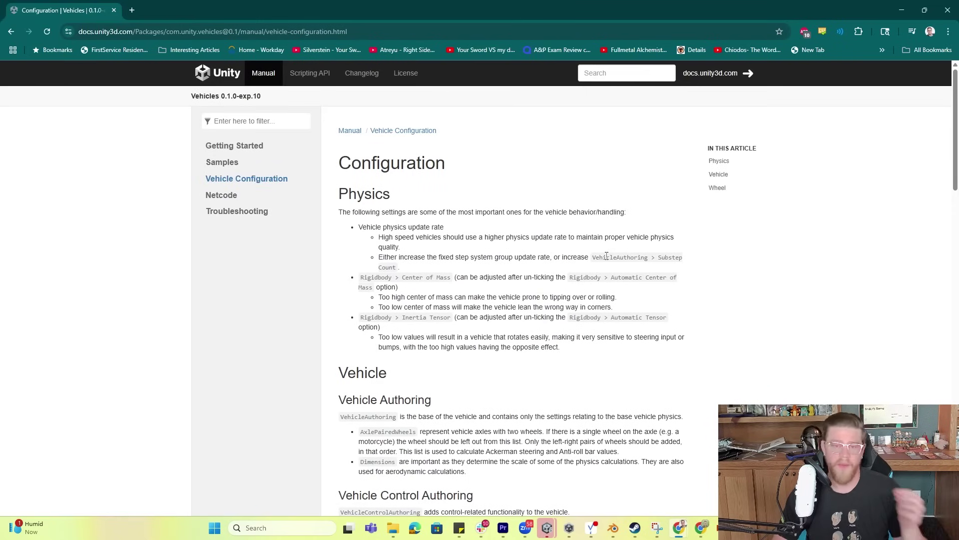
scroll(607, 257, "down", 8)
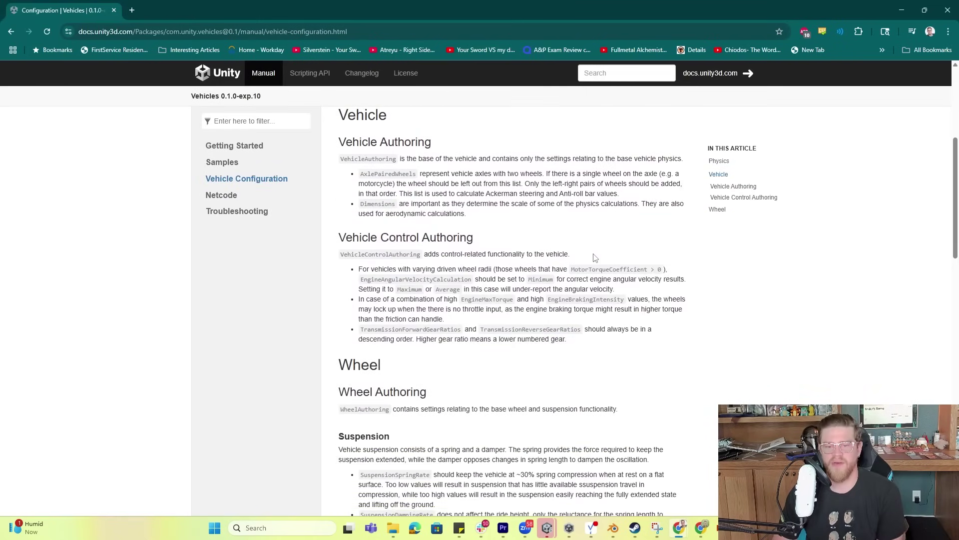
scroll(578, 250, "down", 3)
scroll(466, 297, "down", 2)
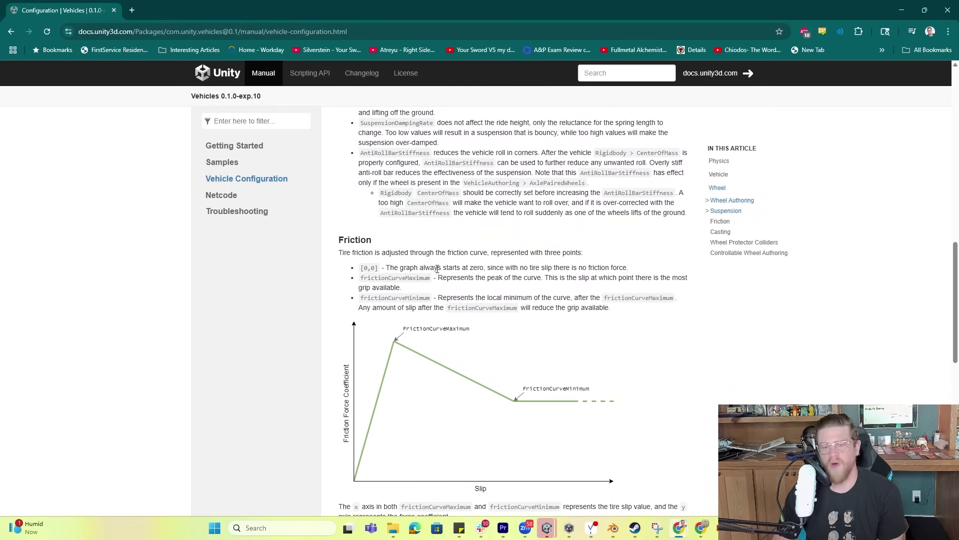
scroll(407, 345, "down", 10)
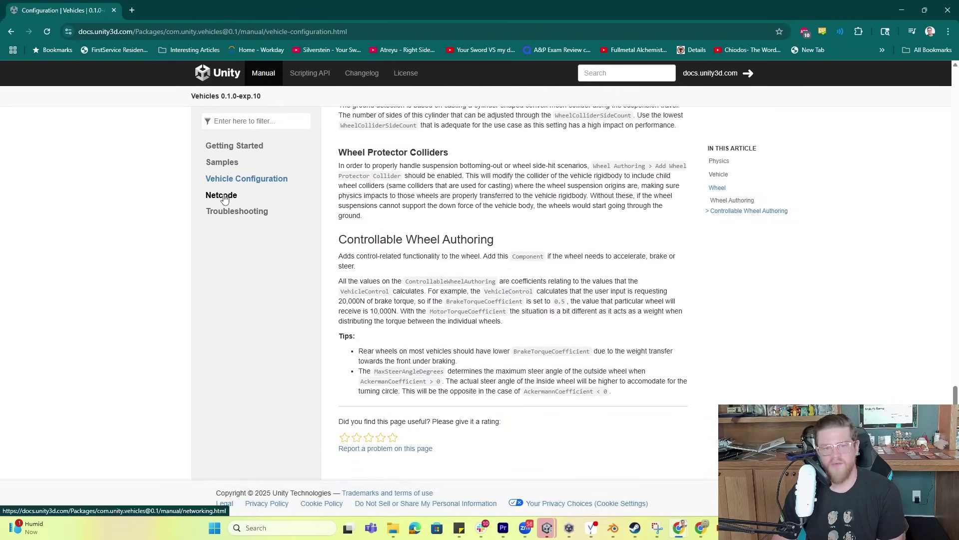
Read the Netcode page of the manual, covering the VehicleControlPredictionSystem code and predicted user vehicle control
left_click(221, 196)
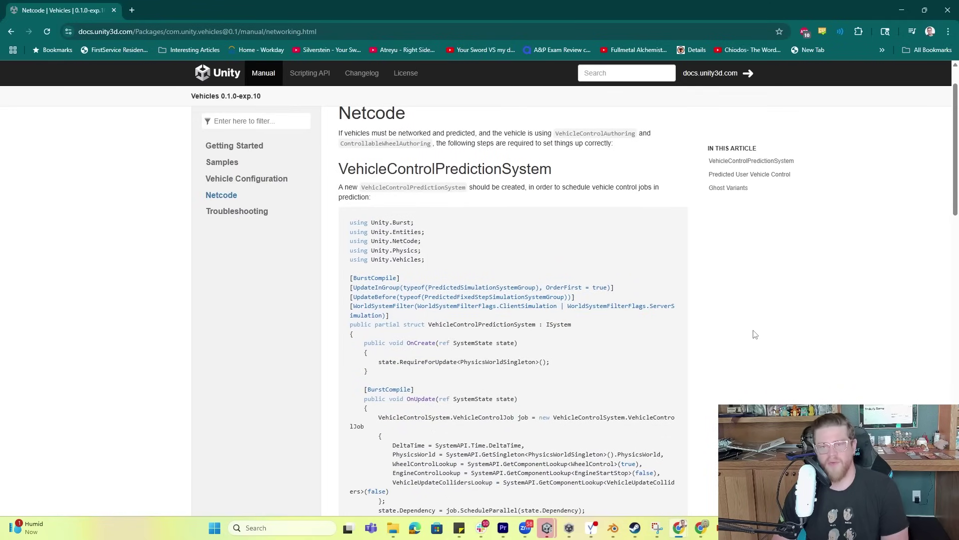
scroll(726, 262, "down", 10)
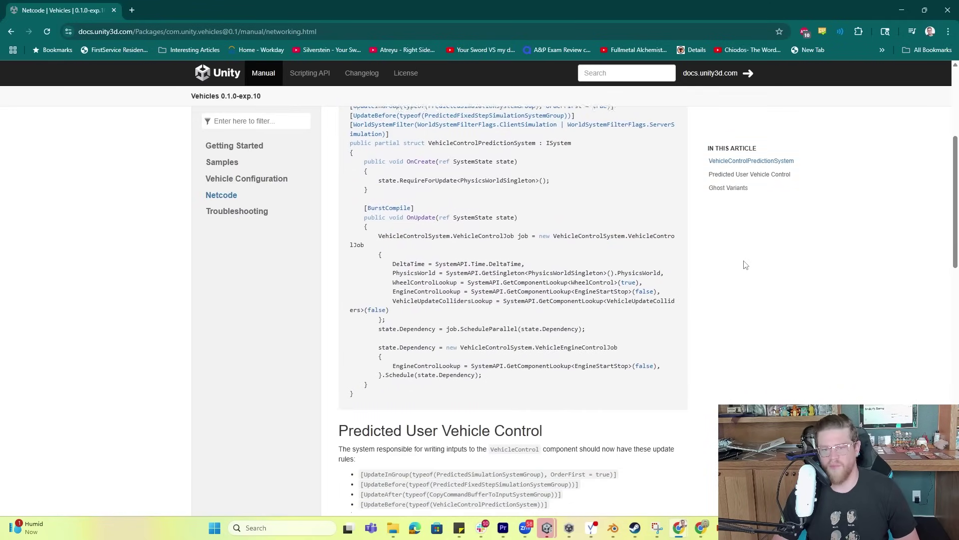
scroll(725, 260, "down", 9)
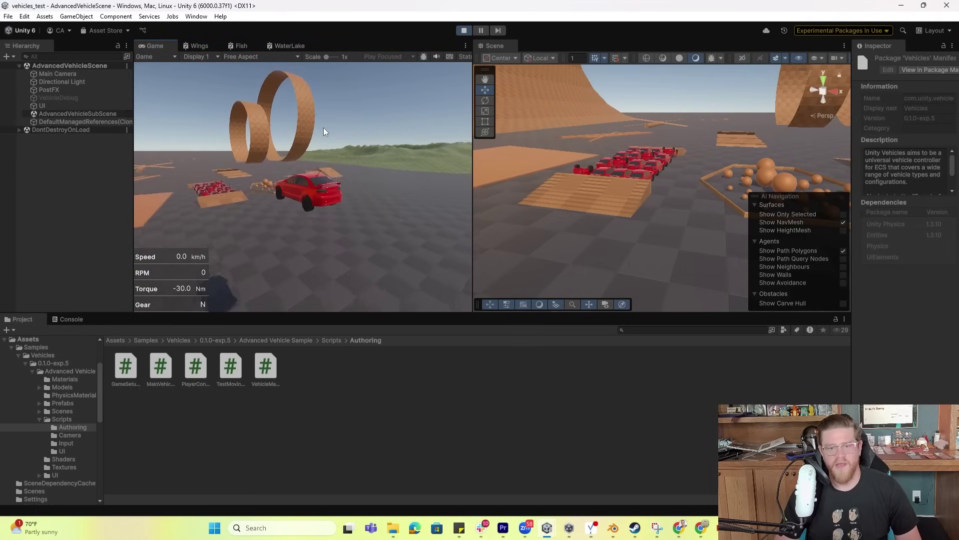
Back in the running Unity scene, cycle the player vehicle through the pickup, monster truck, semi truck and truck with trailer
key("2")
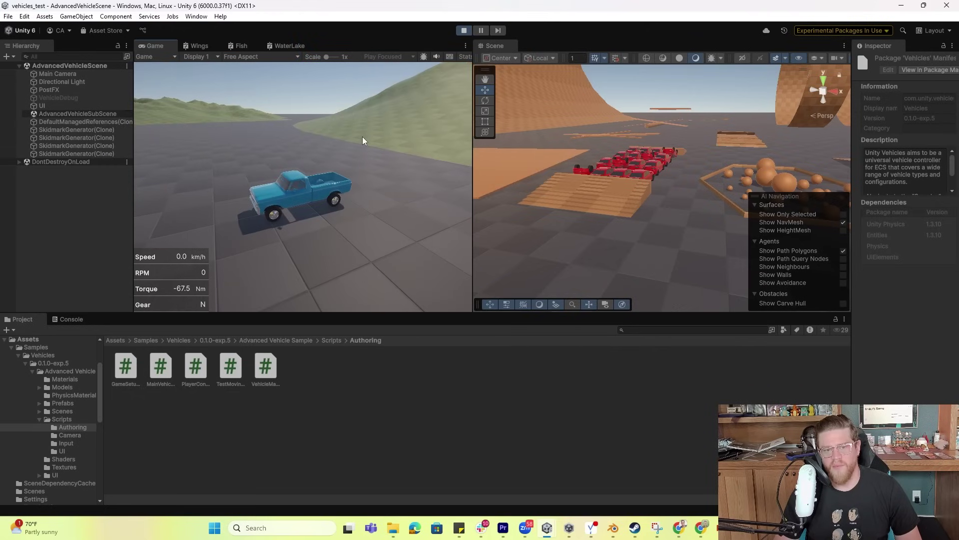
key("3")
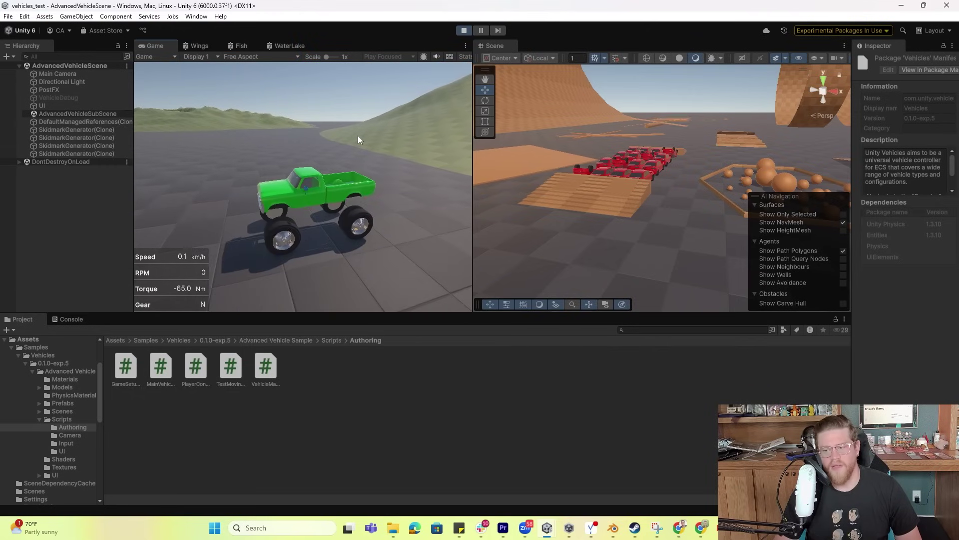
left_click(354, 134)
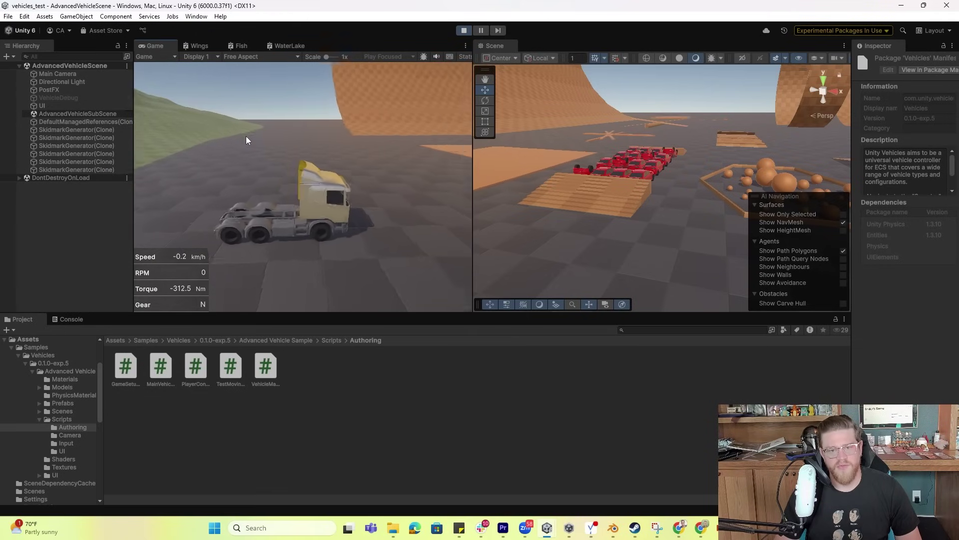
left_click(246, 137)
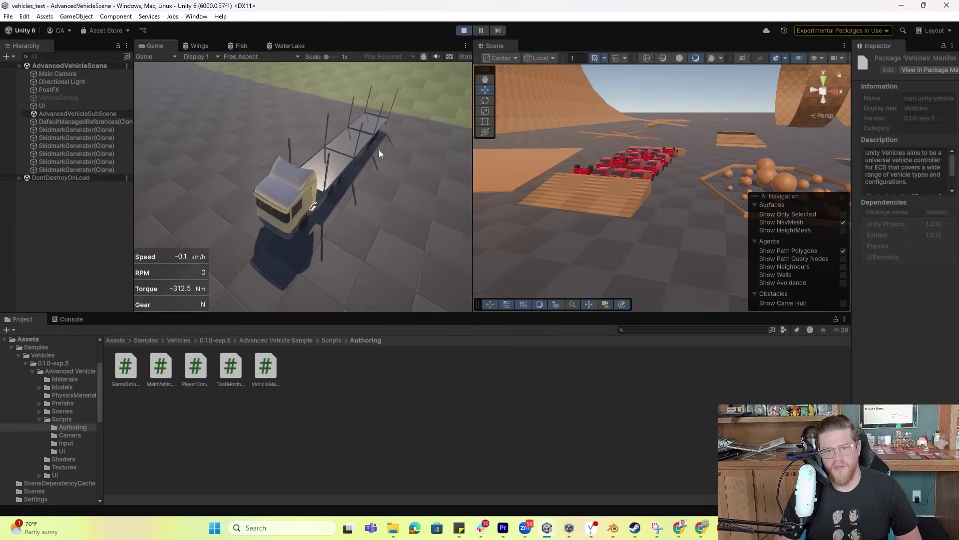
Drive the semi truck with its trailer forward across the course, steering both ways
key("w")
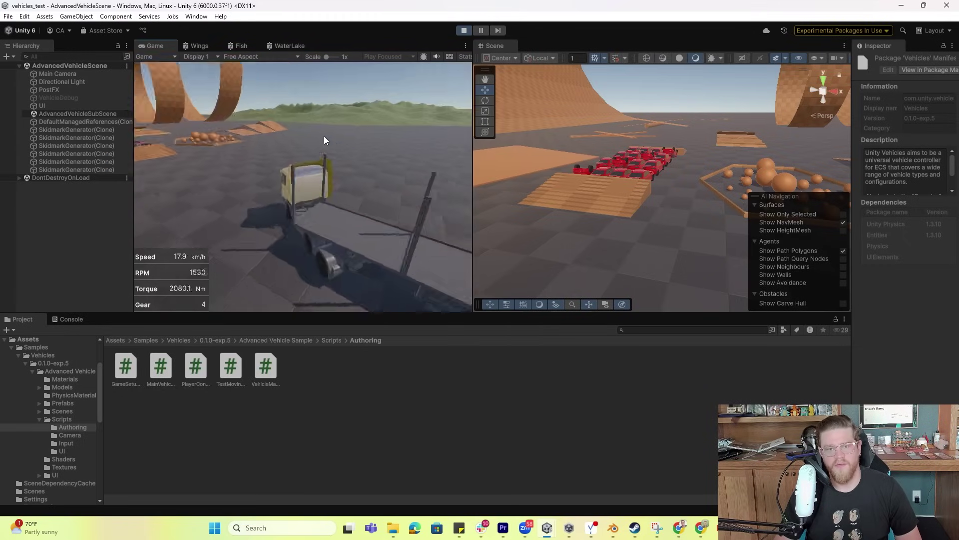
key("d")
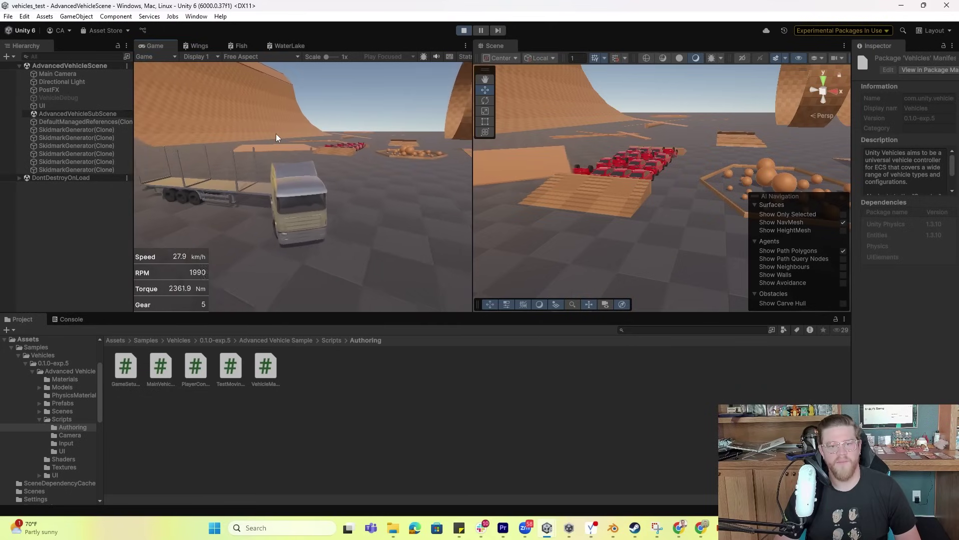
key("a")
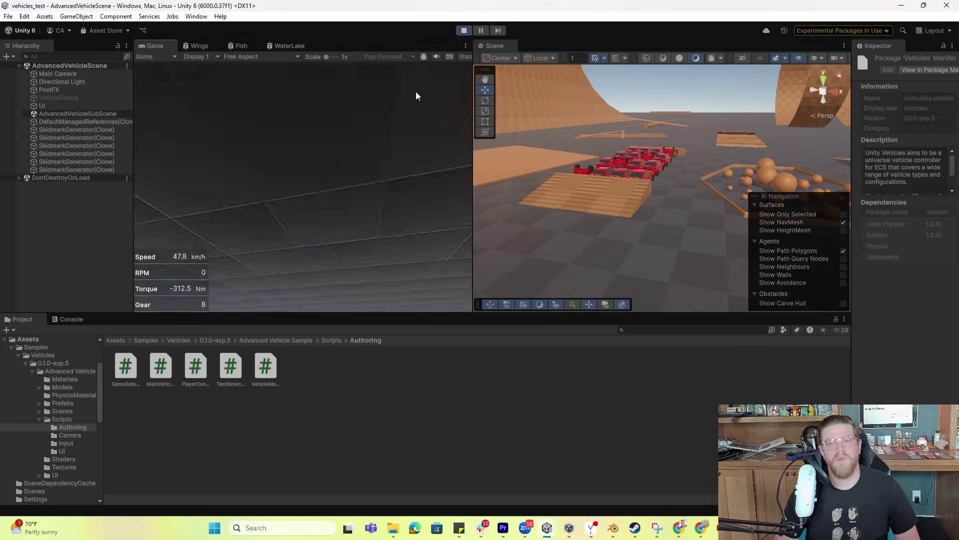
Select the red sports car and drive it past the obstacles and into the loops
key("1")
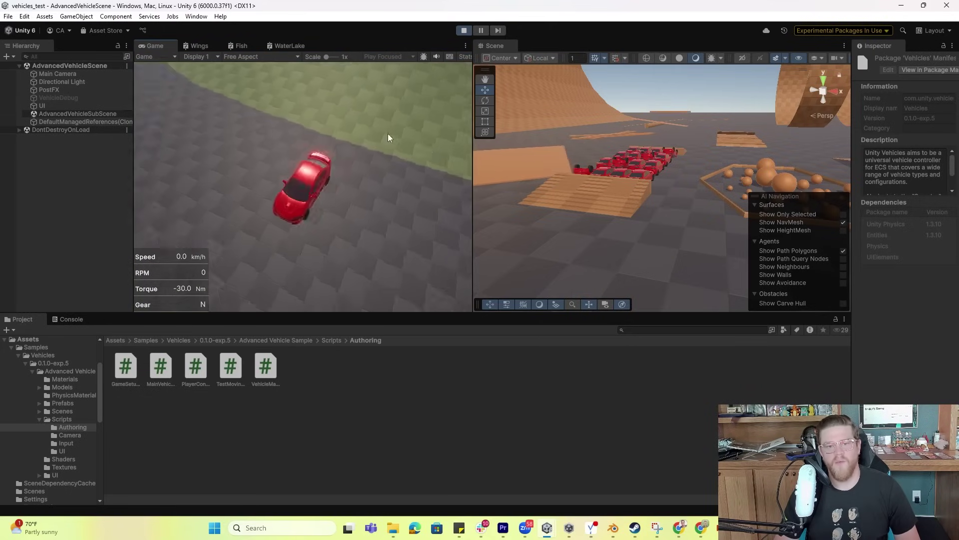
key("w")
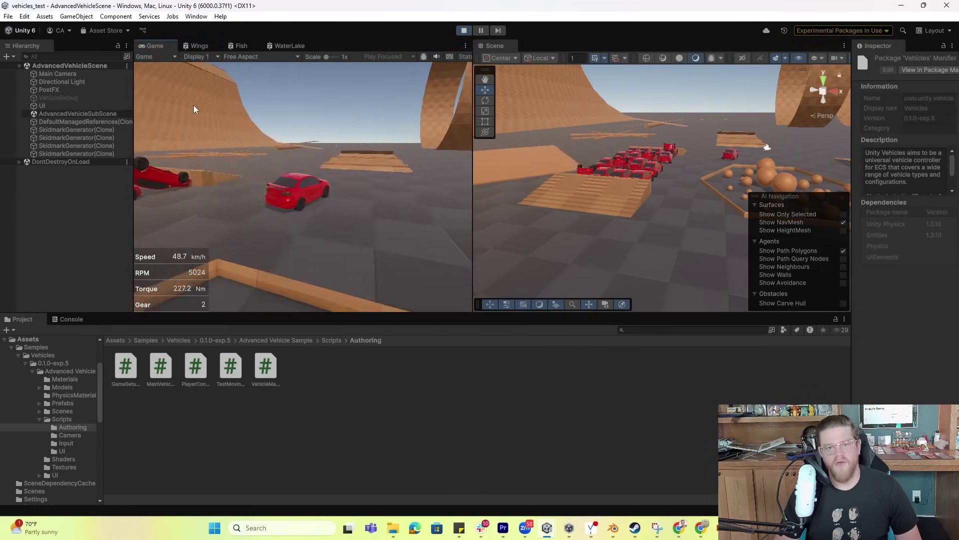
key("s")
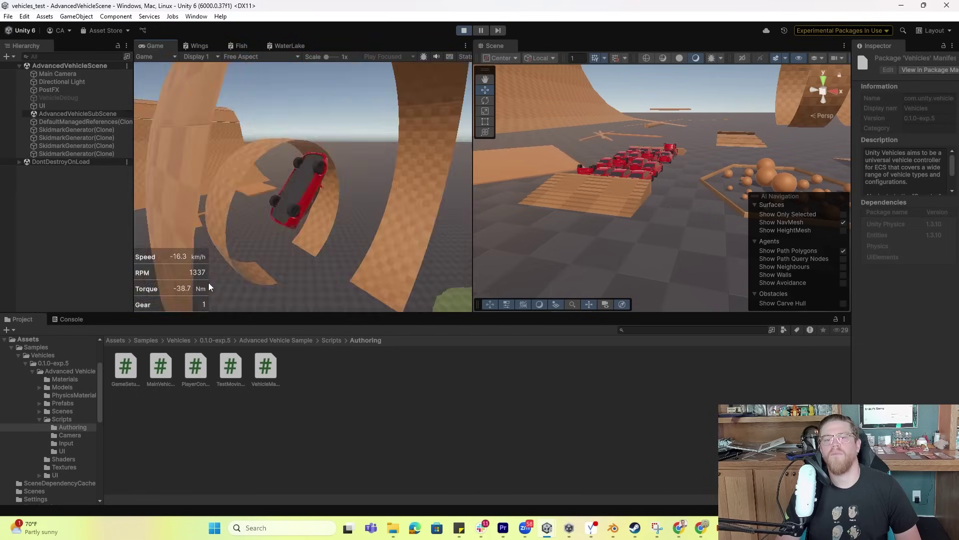
Select the green monster truck and drive it up the wooden ramp and over the row of red cars
key("2")
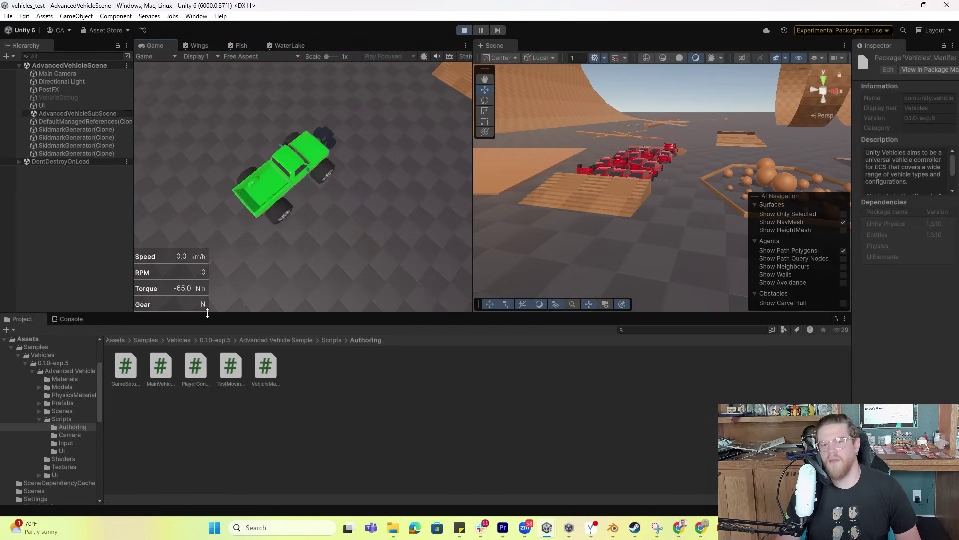
key("w")
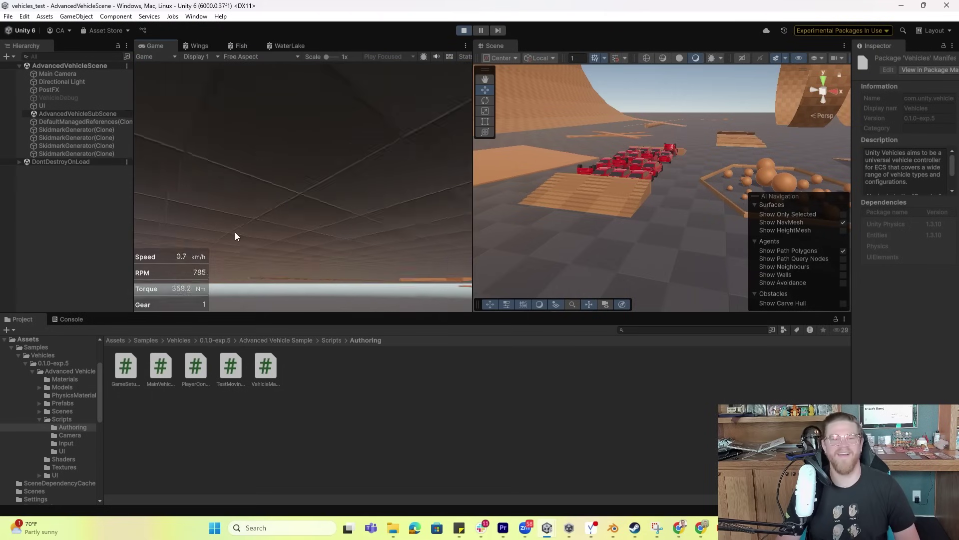
key("a")
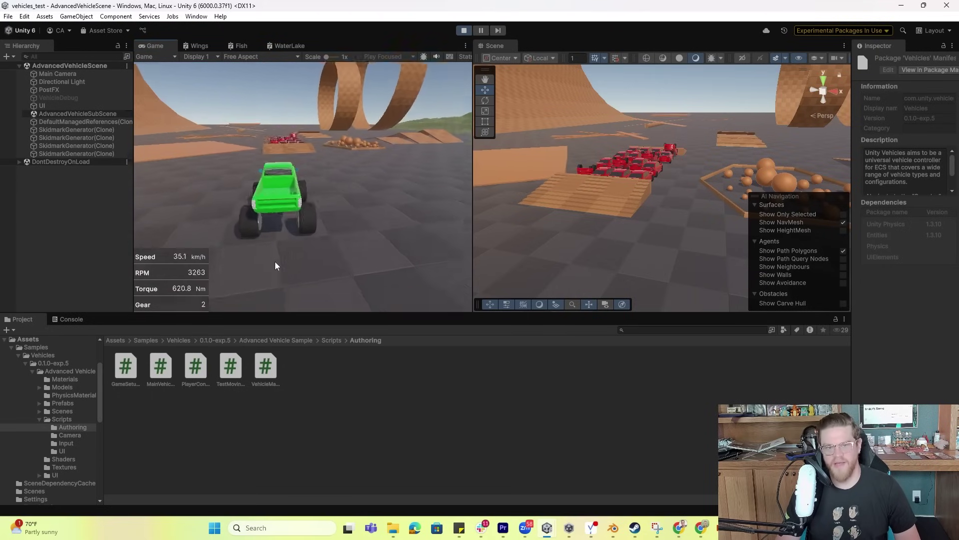
key("w")
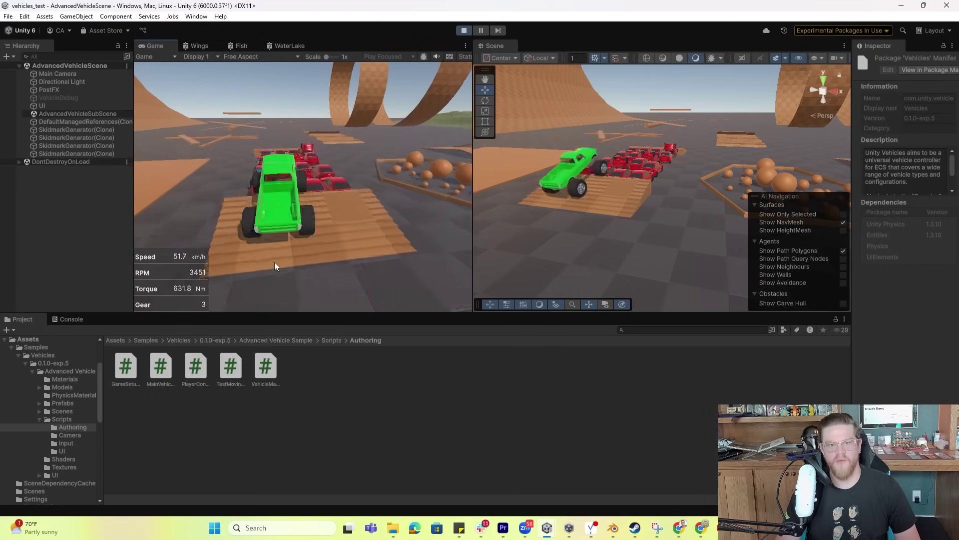
key("w")
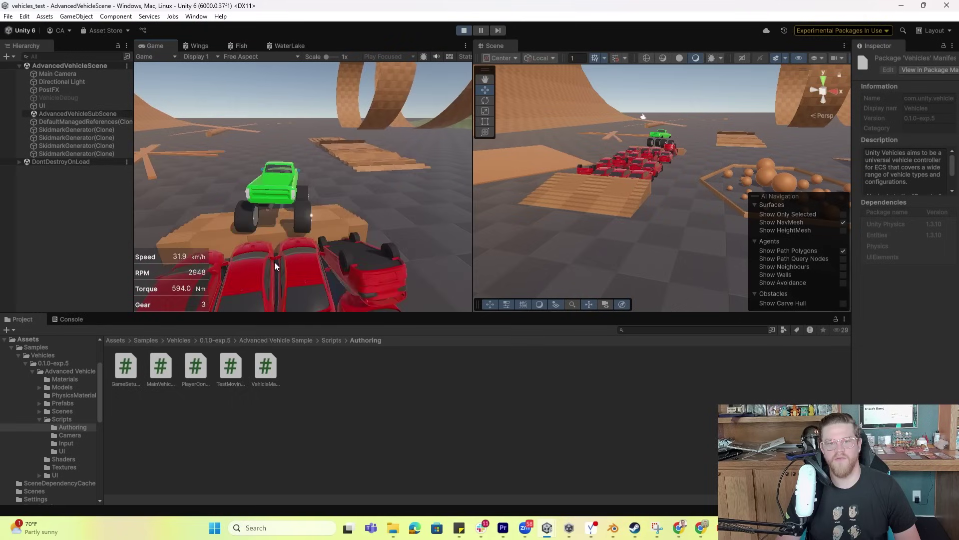
Drive the green monster truck off the red cars and steer it around toward the large curved wooden wall
key("d")
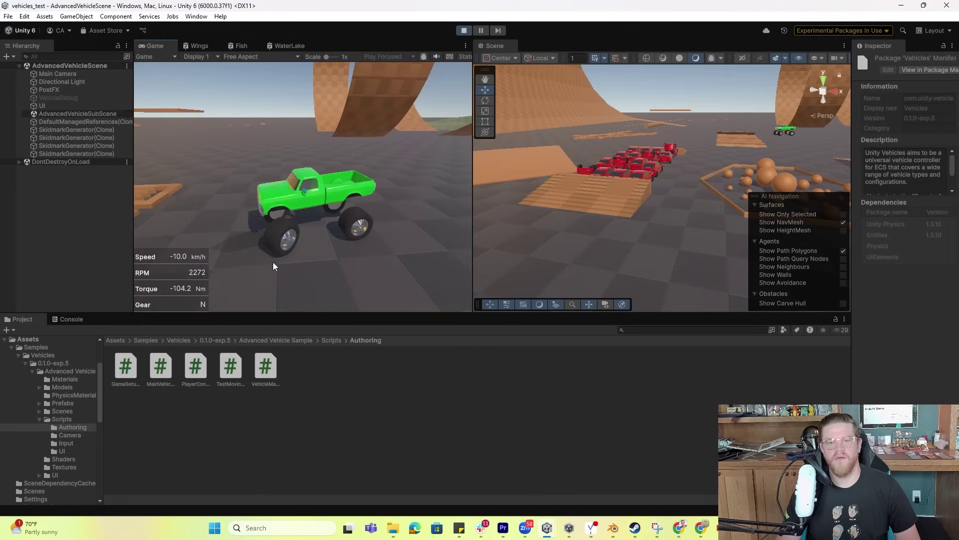
key("w")
key("d")
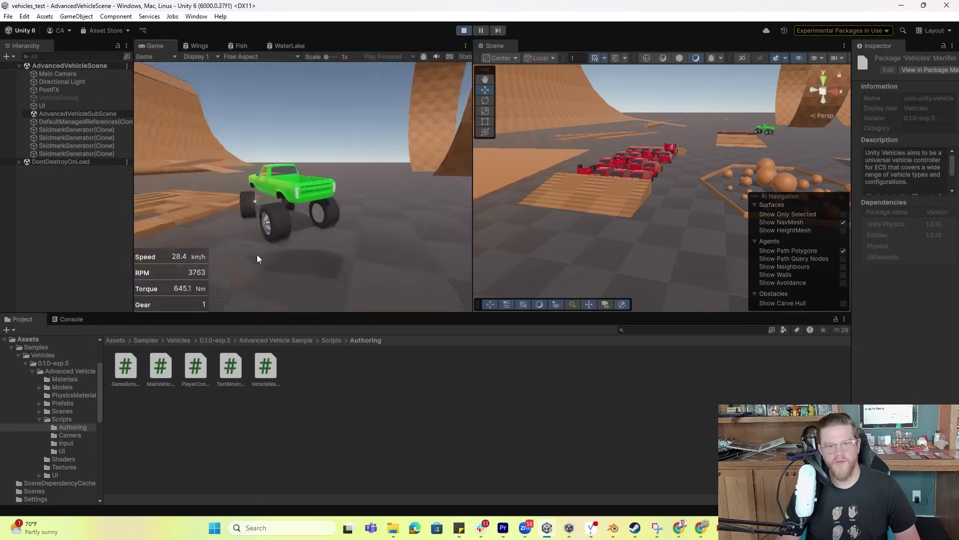
key("w")
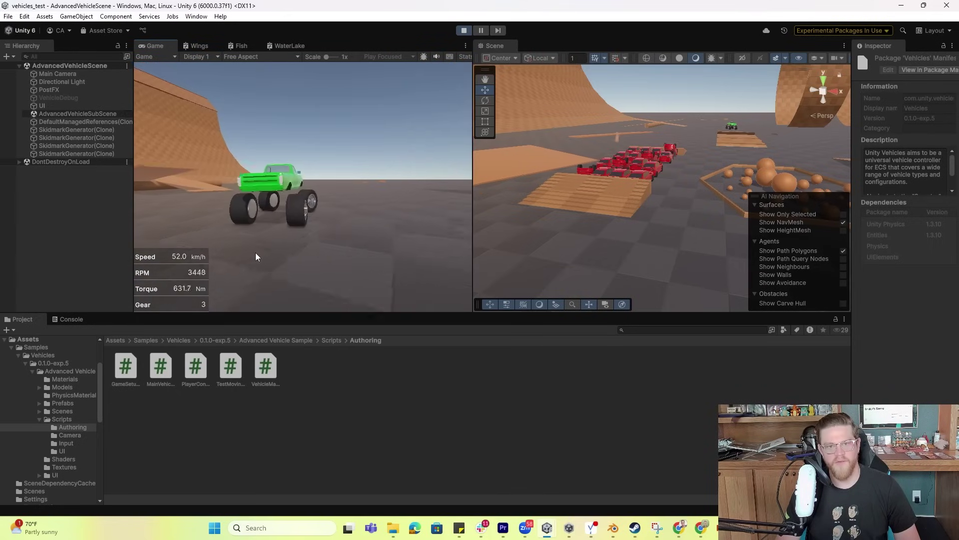
key("a")
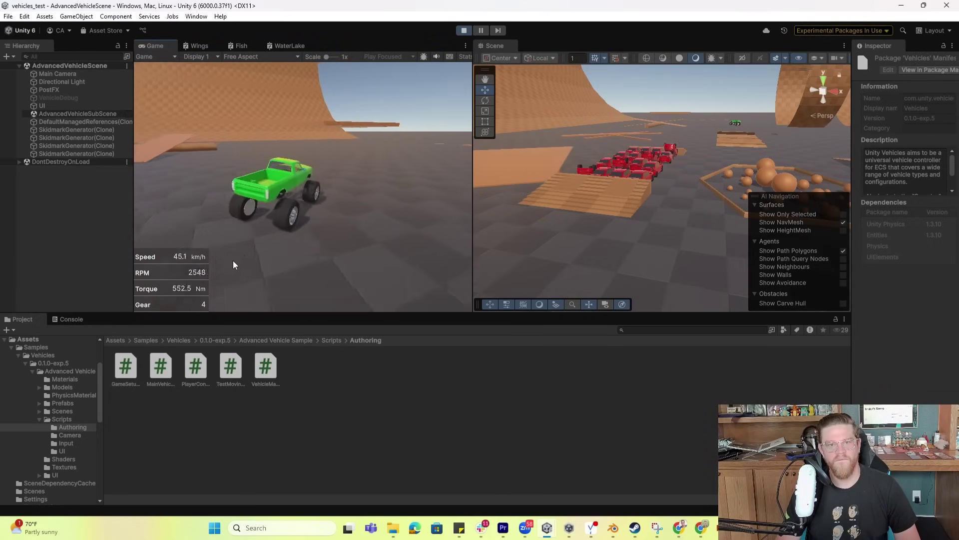
key("w")
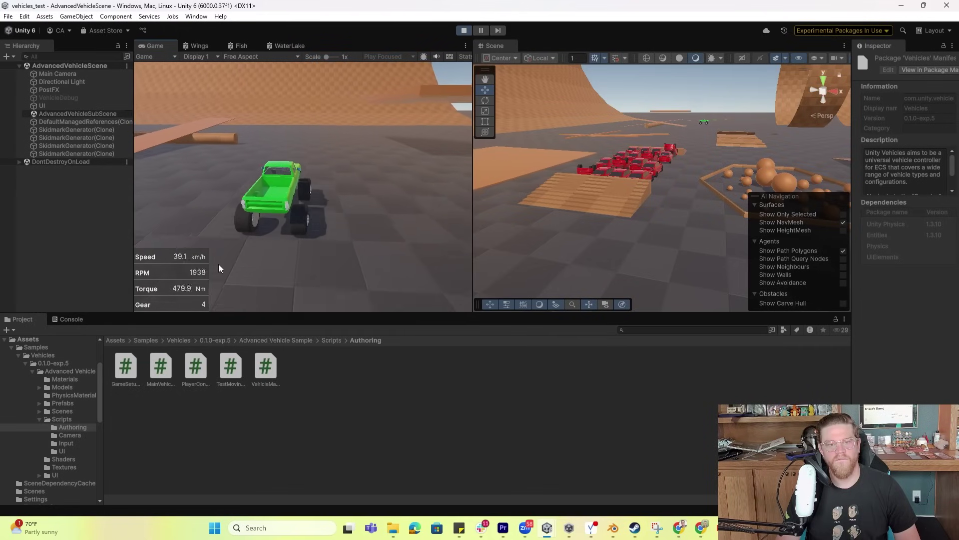
key("w")
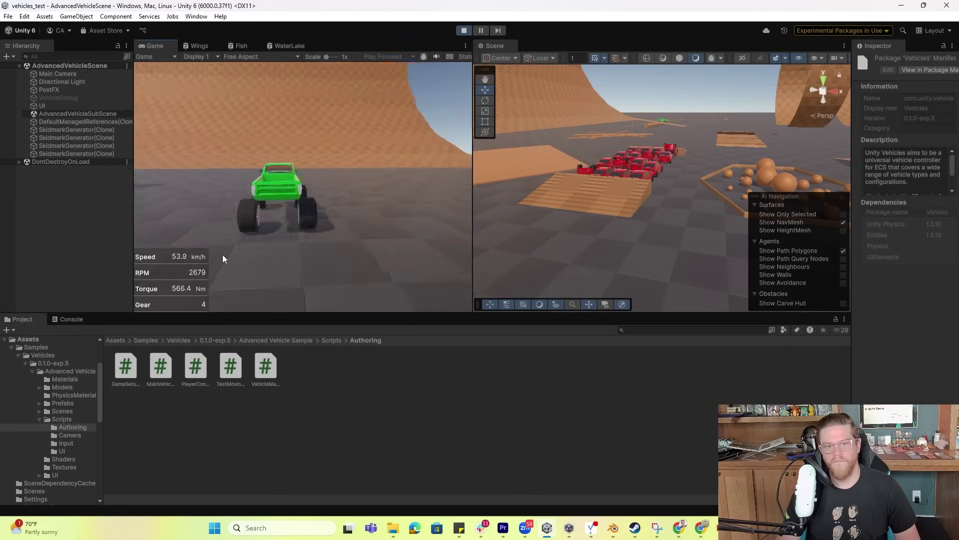
Accelerate the monster truck up the large curved wooden wall and turn it back down near the upper edge
key("w")
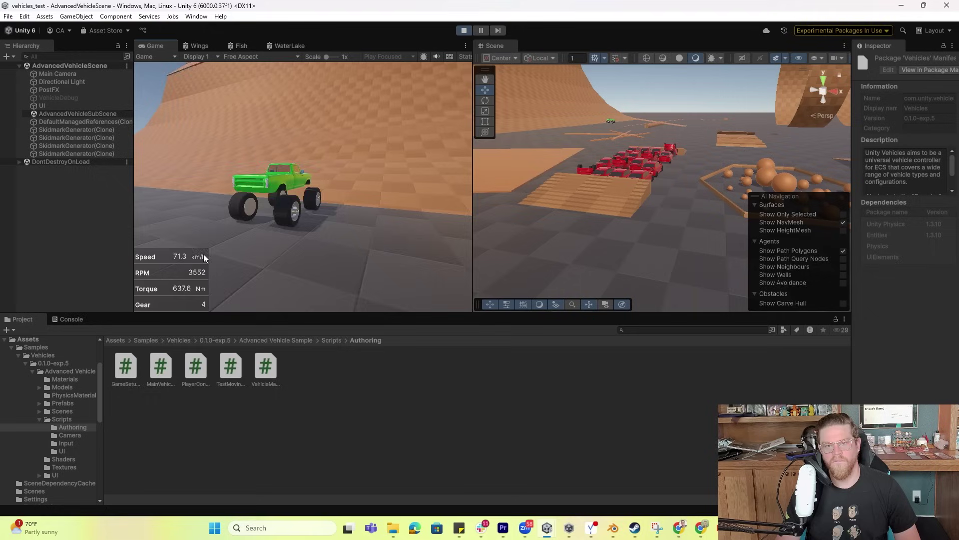
key("w")
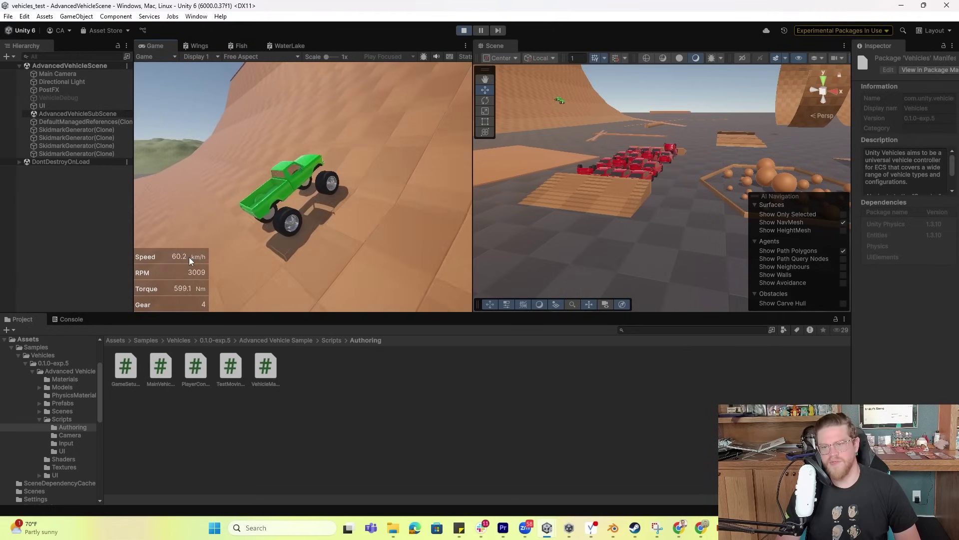
key("w")
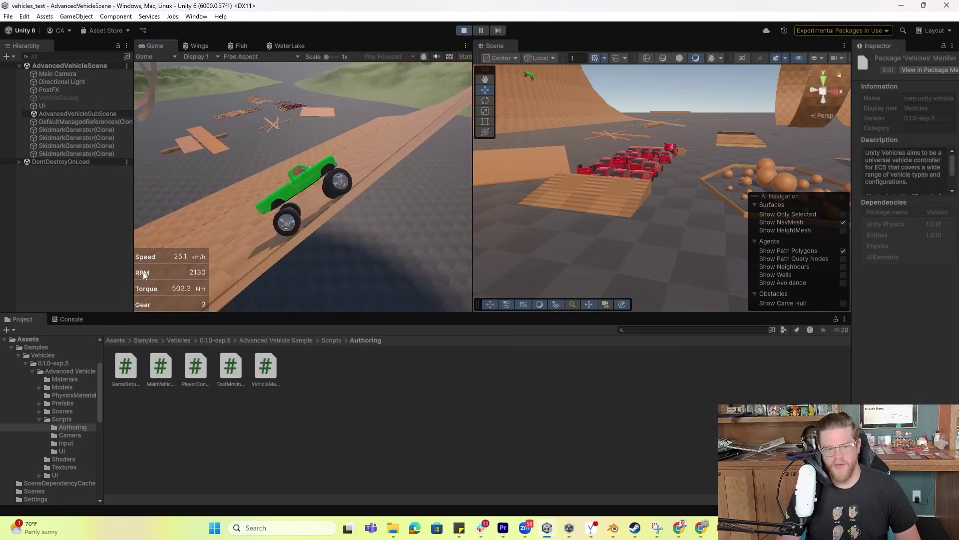
key("w")
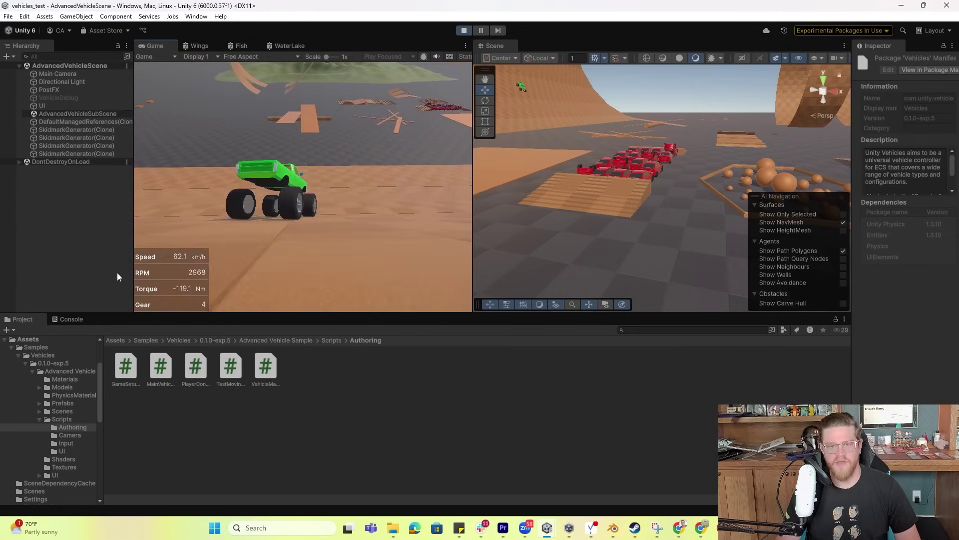
Drive the monster truck down the wall and over the tilted plank, then brake and reverse near the loops
key("w")
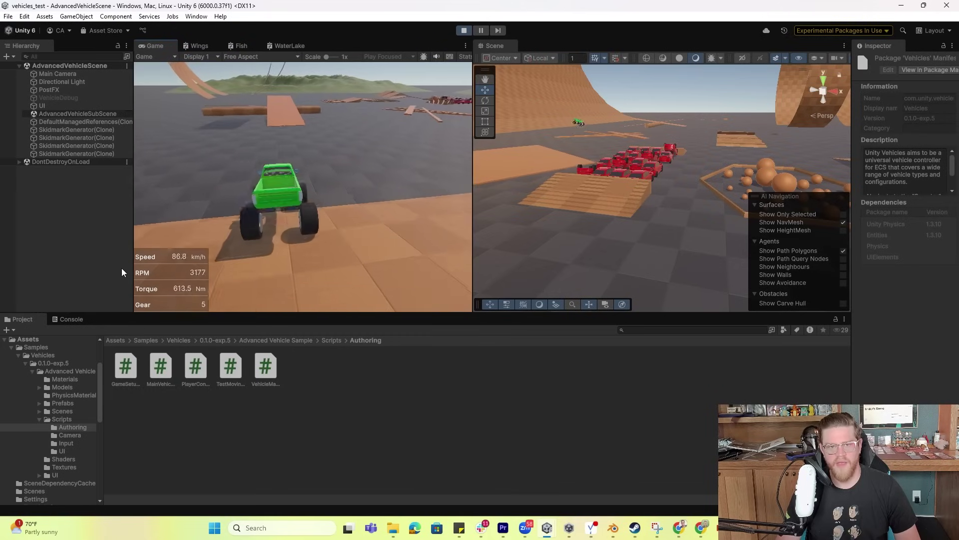
key("w")
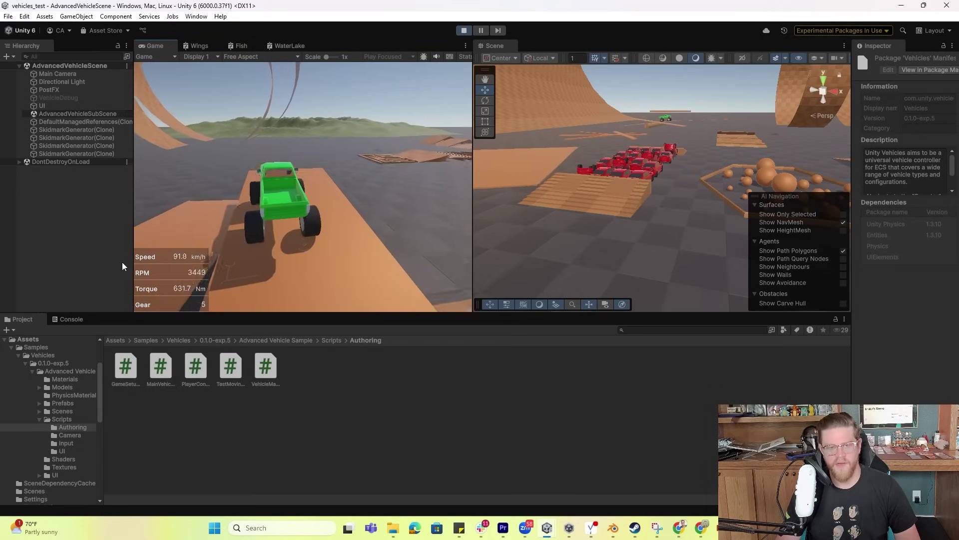
key("s")
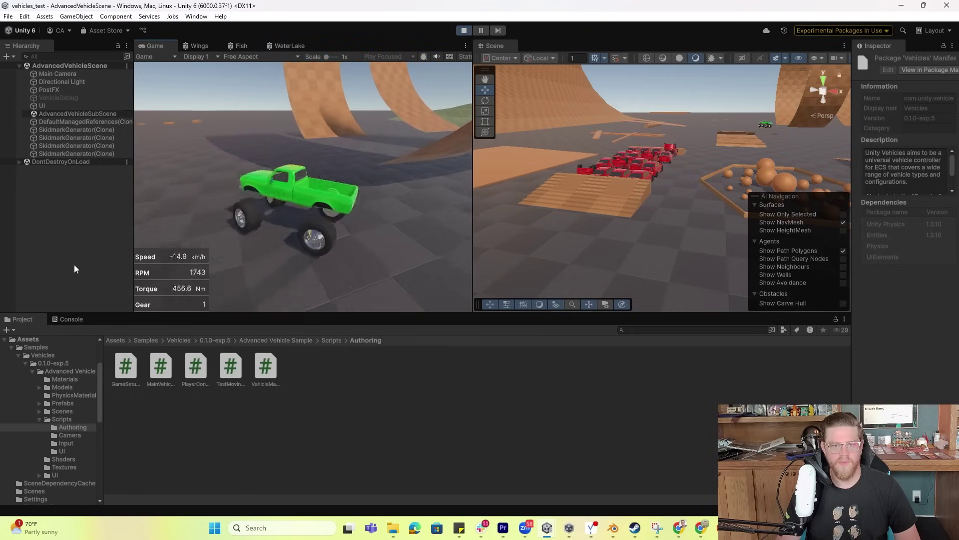
key("s")
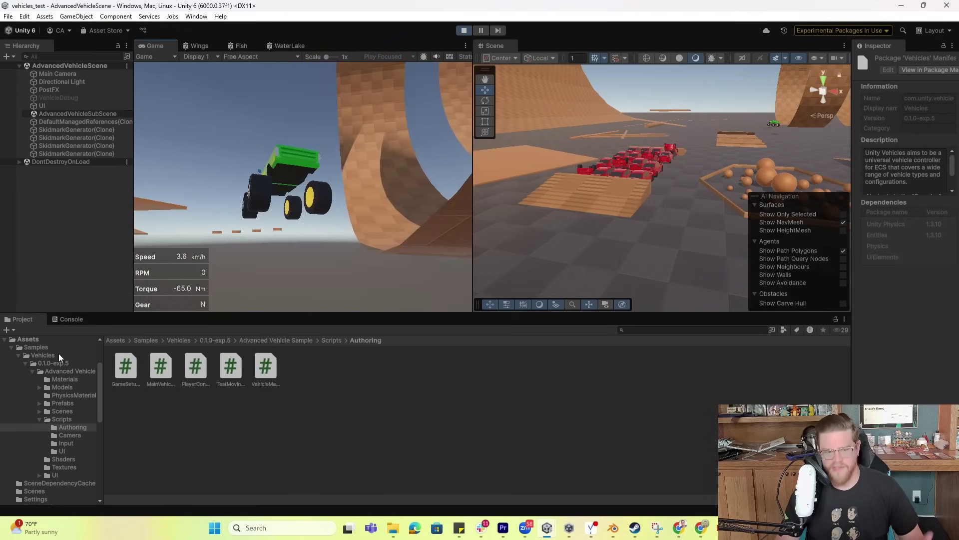
Browse from Samples to the Scenes folder of the Advanced Vehicle Sample and select the AdvancedVehicleScene asset
left_click(31, 340)
left_click(35, 347)
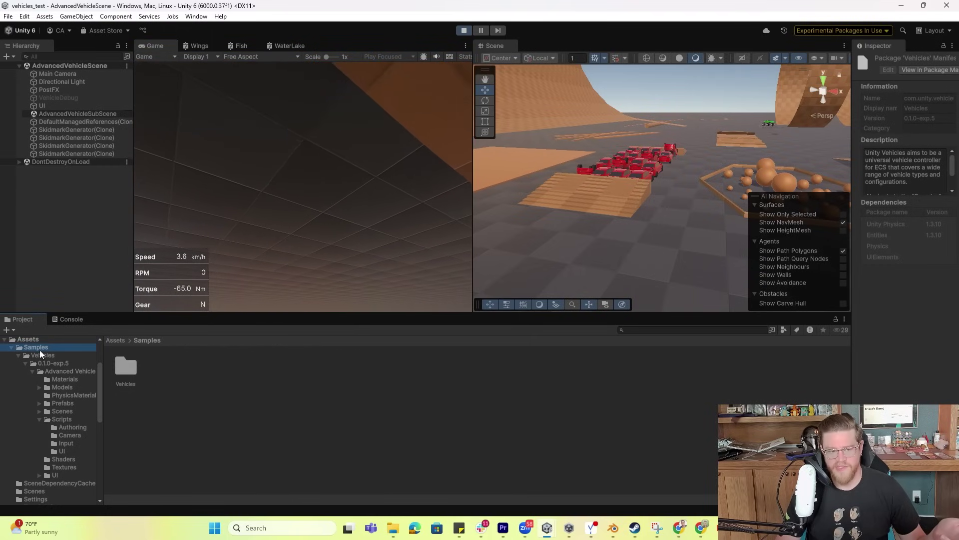
double_click(126, 368)
double_click(131, 373)
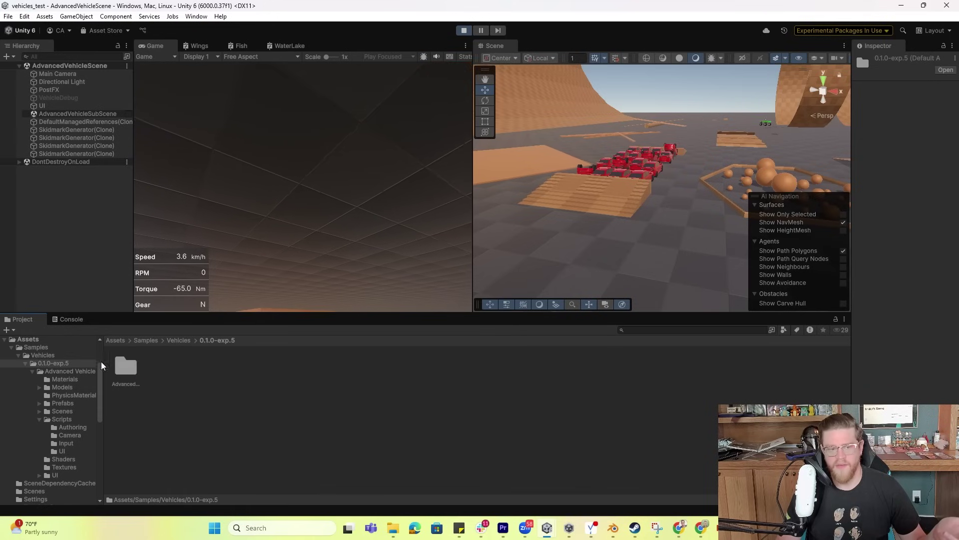
double_click(127, 373)
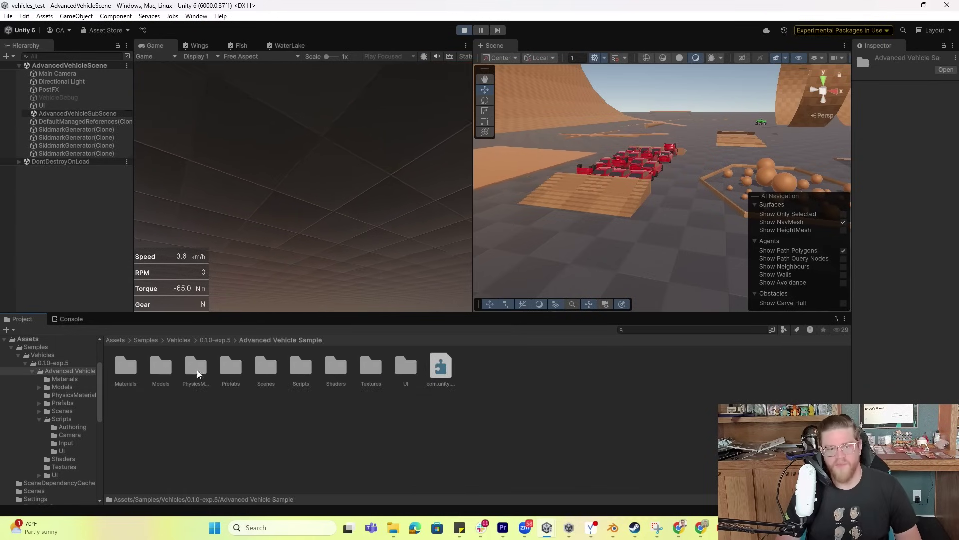
double_click(265, 367)
left_click(169, 368)
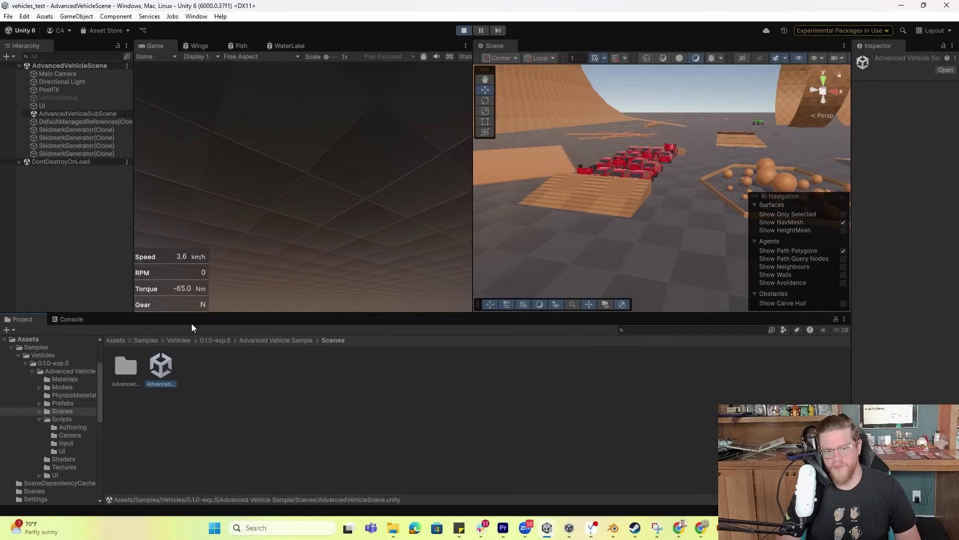
Return to the running game, drive the monster truck away from the loops and brake it on the open floor
left_click(340, 183)
key("w")
key("w")
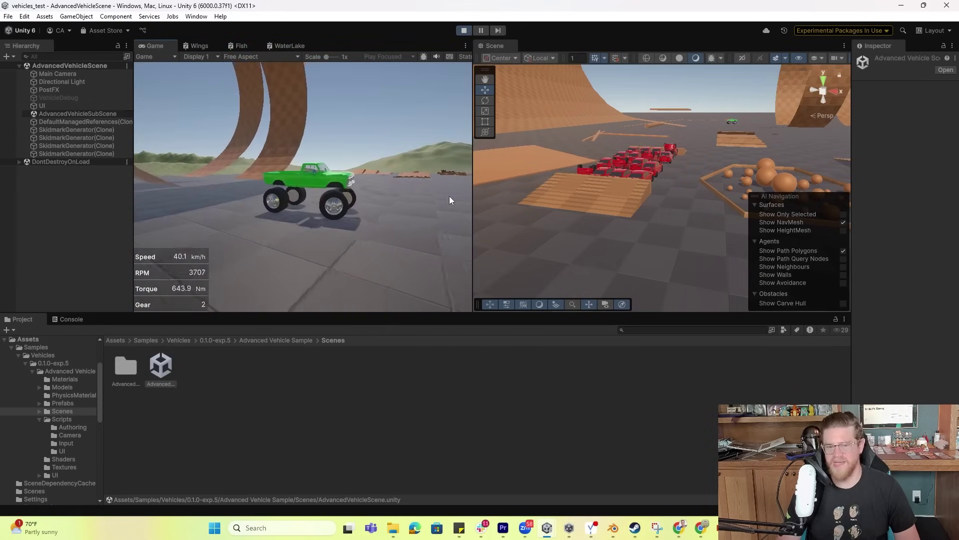
key("s")
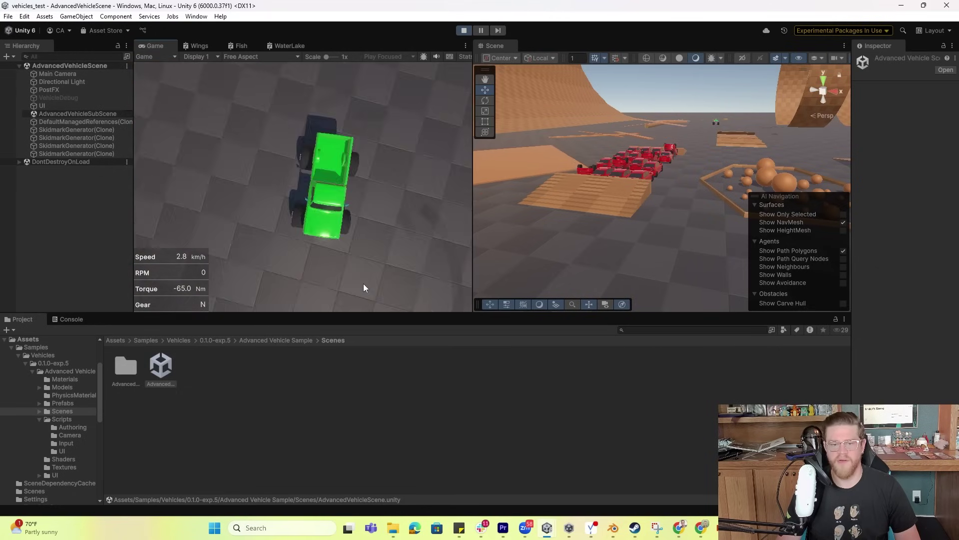
Enlarge the Game view at the expense of the Project and Scene panels, and widen the Hierarchy
left_click_drag(385, 315, 435, 435)
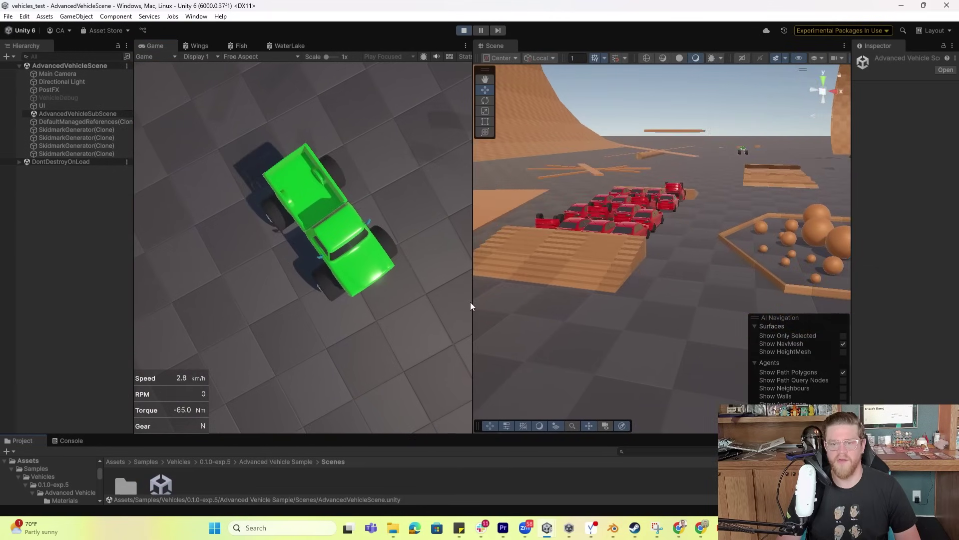
left_click_drag(471, 305, 654, 305)
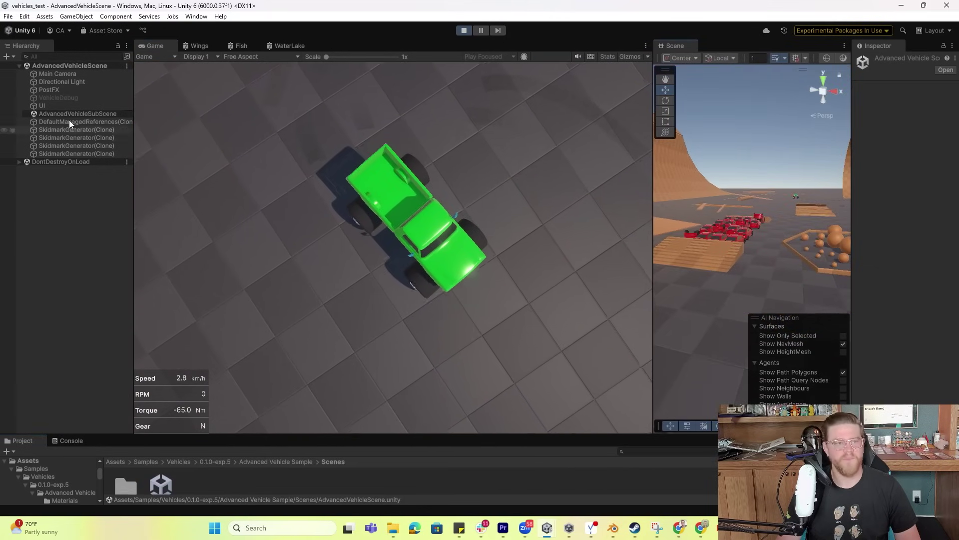
left_click_drag(132, 75, 254, 75)
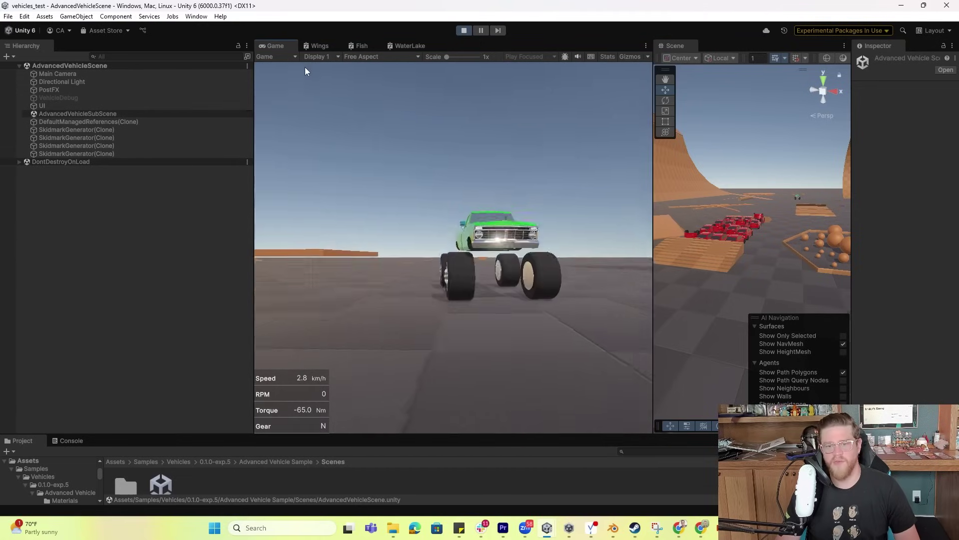
Drive the monster truck across the open floor, steering toward the wooden ramp in front of the red cars
key("w")
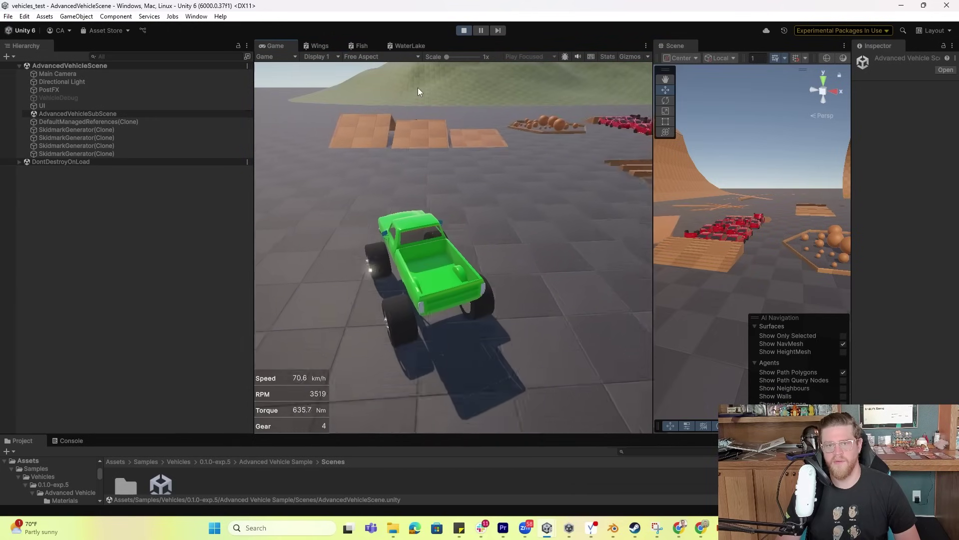
key("d")
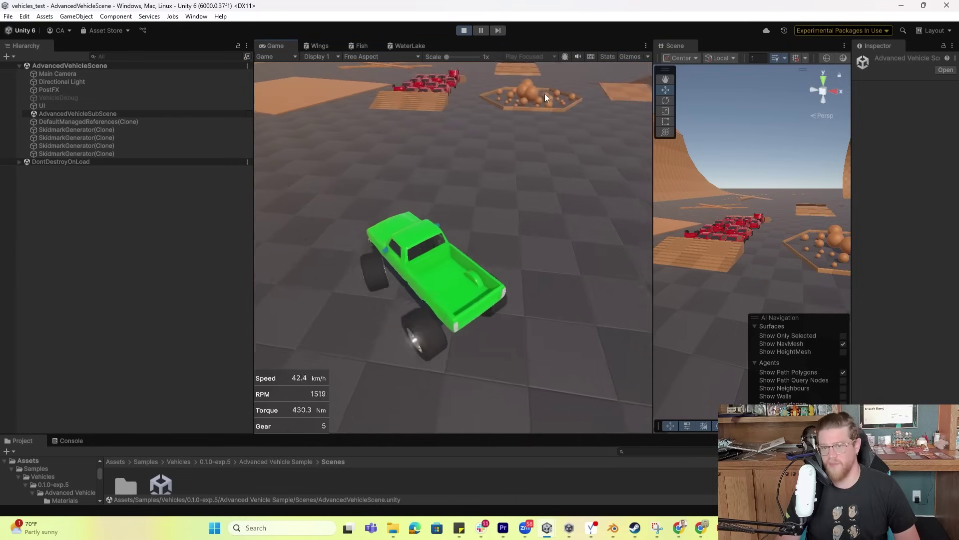
key("a")
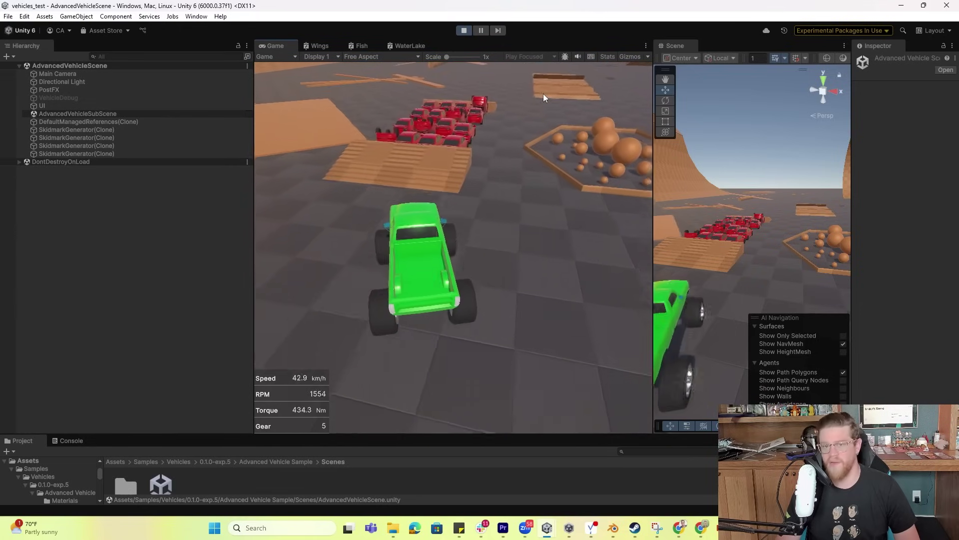